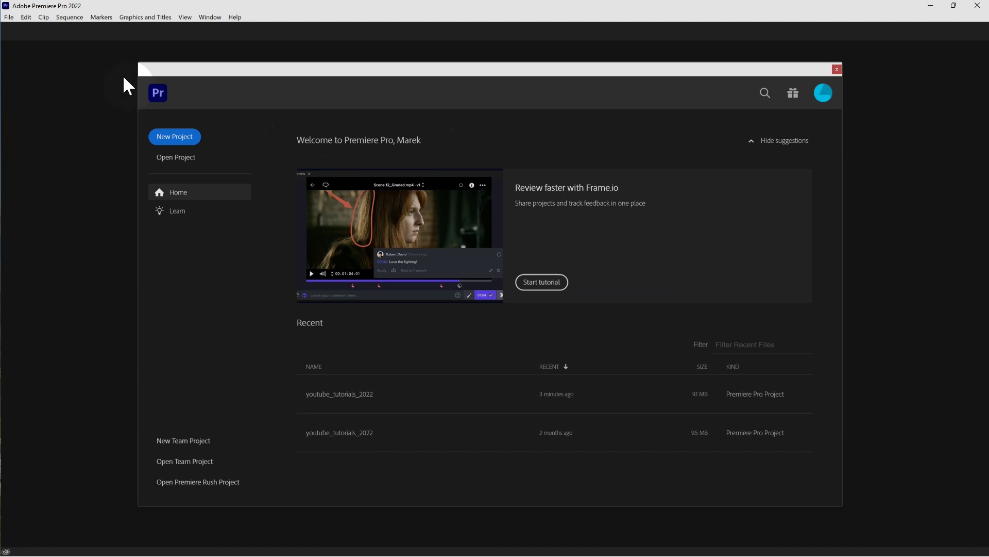
- Start a new project from the File menu and name it 'test may'
{"action": "left_click", "coordinate": [8, 17]}
{"action": "mouse_move", "coordinate": [66, 29]}
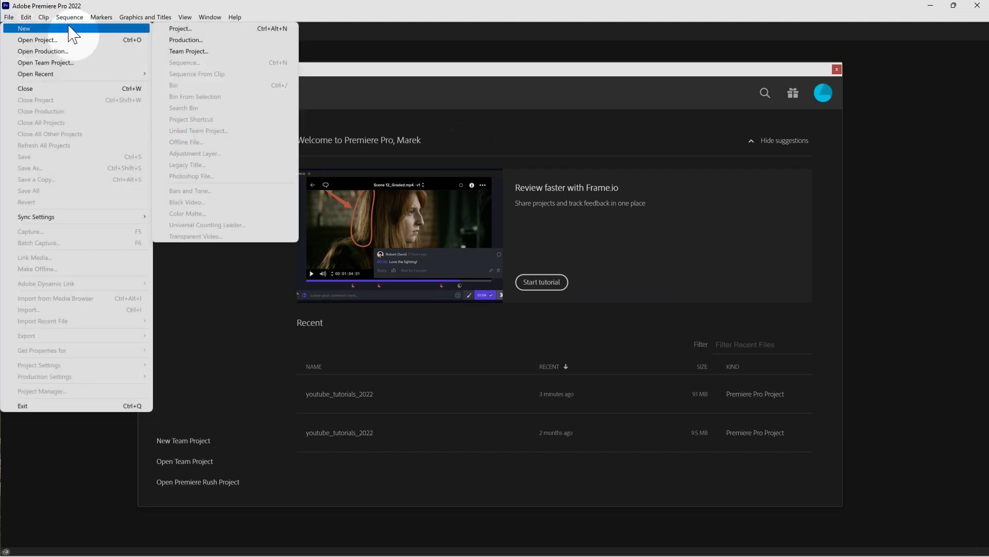
{"action": "left_click", "coordinate": [162, 28]}
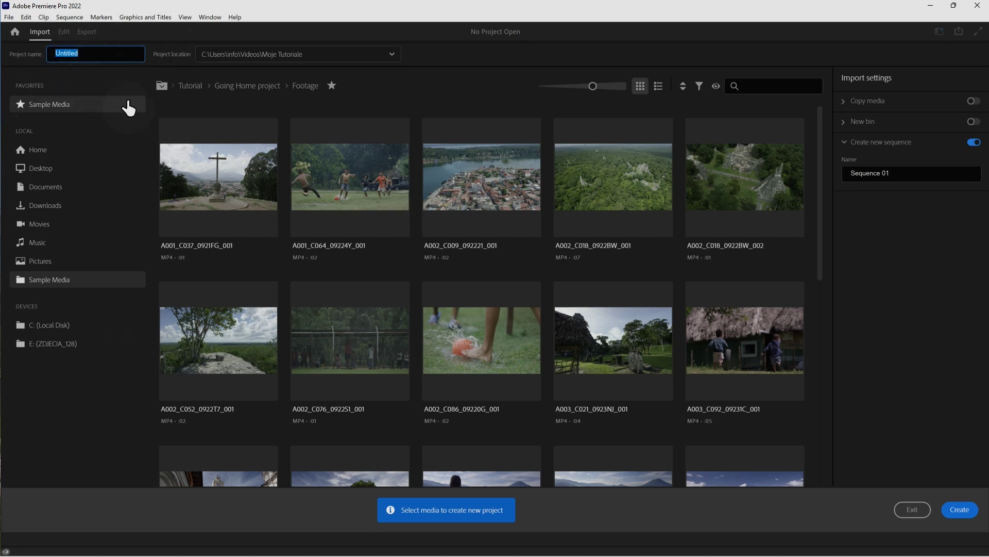
{"action": "type", "text": "test"}
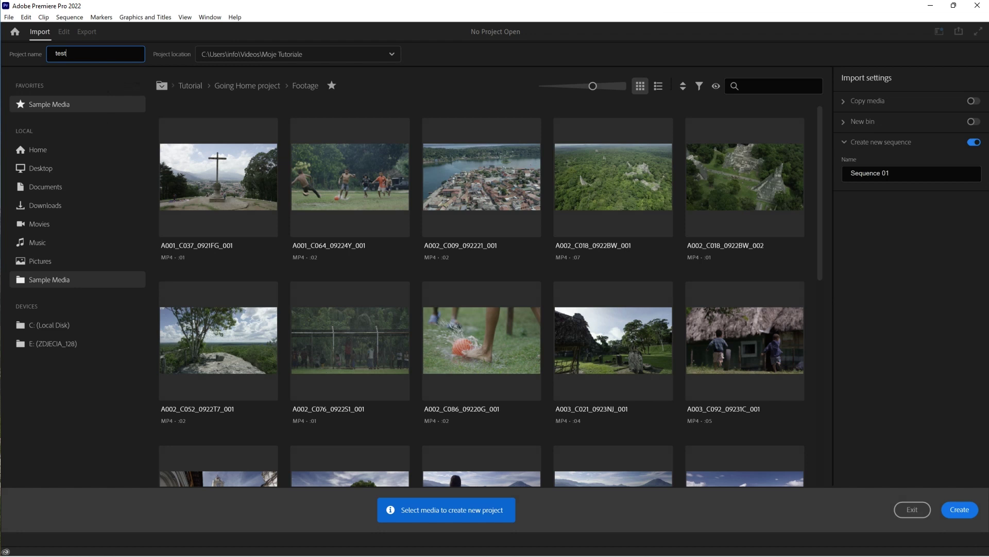
{"action": "type", "text": " may"}
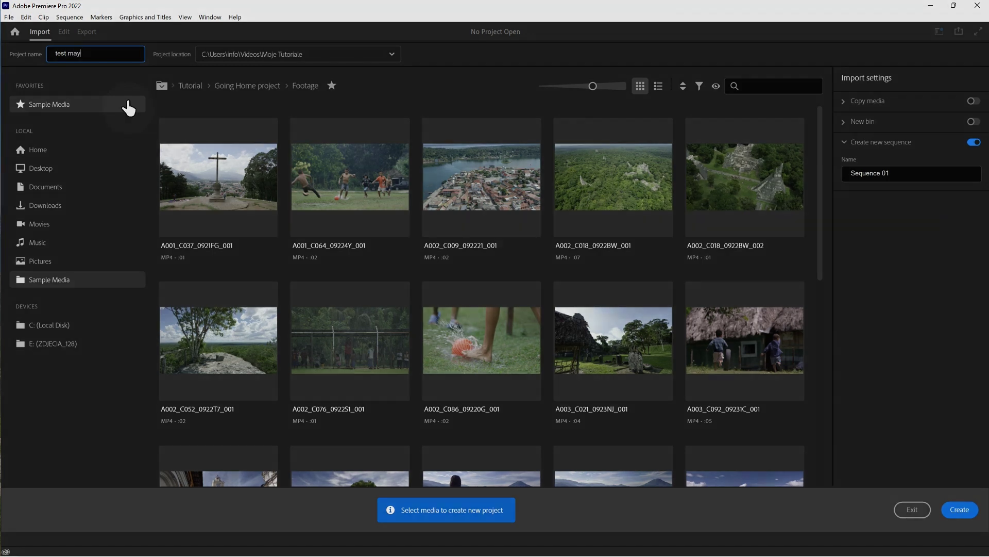
- Set the project location to the Premiere_Intro folder on the Desktop
{"action": "left_click", "coordinate": [298, 56]}
{"action": "left_click", "coordinate": [238, 139]}
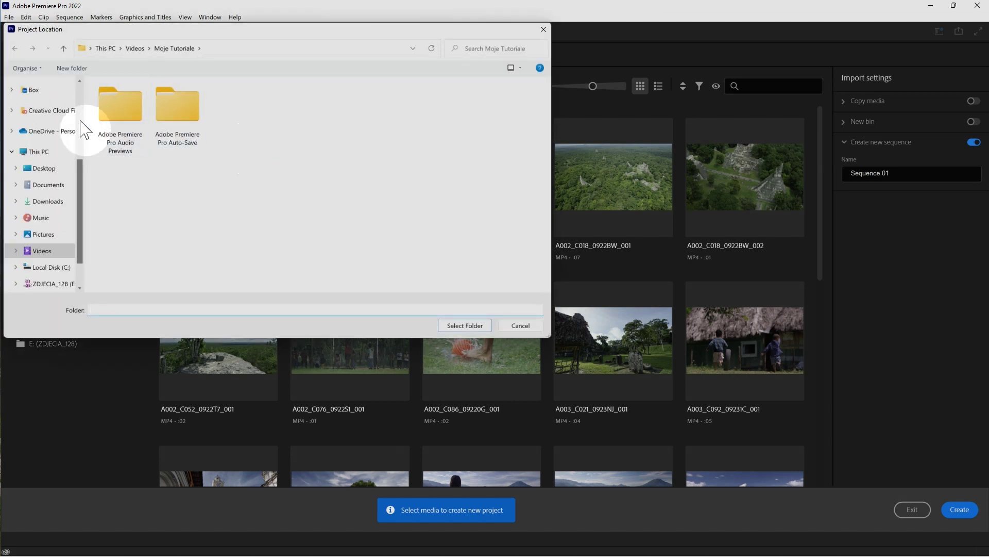
{"action": "scroll", "coordinate": [59, 126], "scroll_direction": "up", "scroll_amount": 5}
{"action": "left_click", "coordinate": [44, 106]}
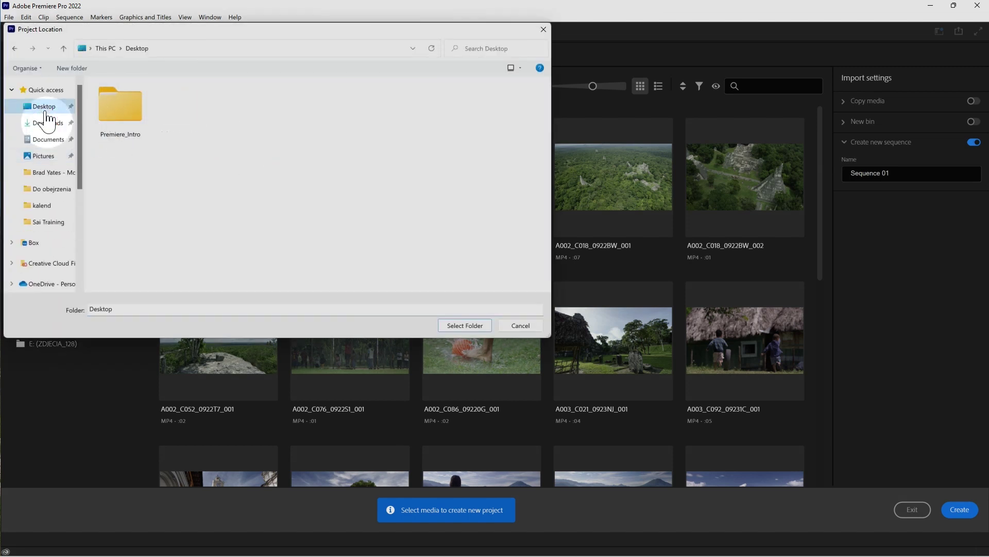
{"action": "left_click", "coordinate": [112, 110]}
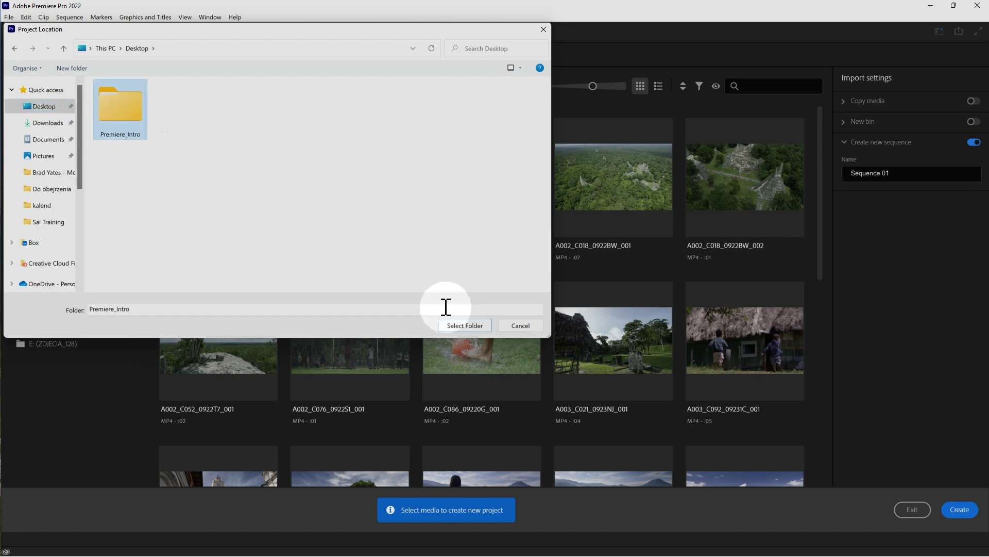
{"action": "left_click", "coordinate": [459, 325]}
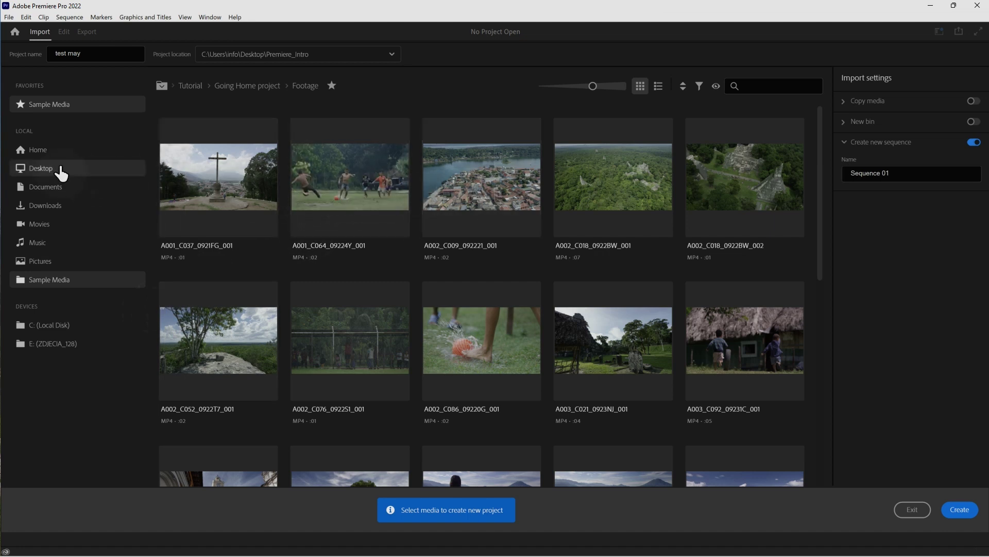
- Browse to Premiere_Intro > Assets > Video and Audio Files > Storyboard RoughCut > Images
{"action": "left_click", "coordinate": [61, 173]}
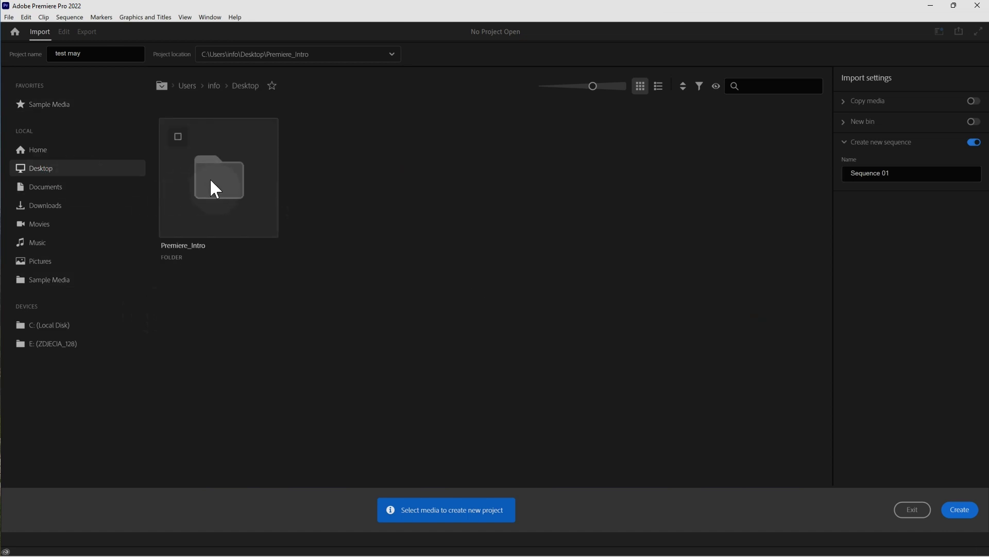
{"action": "double_click", "coordinate": [211, 181]}
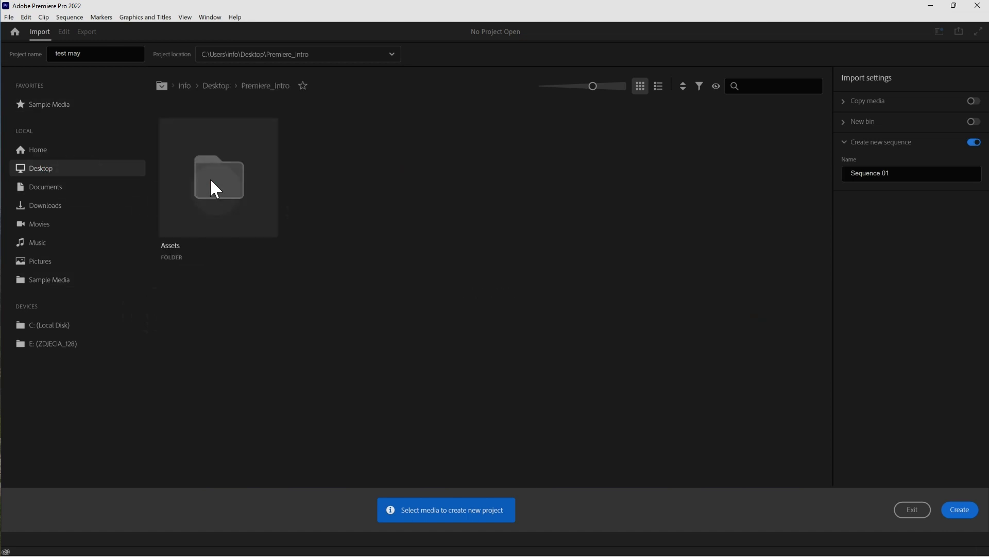
{"action": "double_click", "coordinate": [211, 181]}
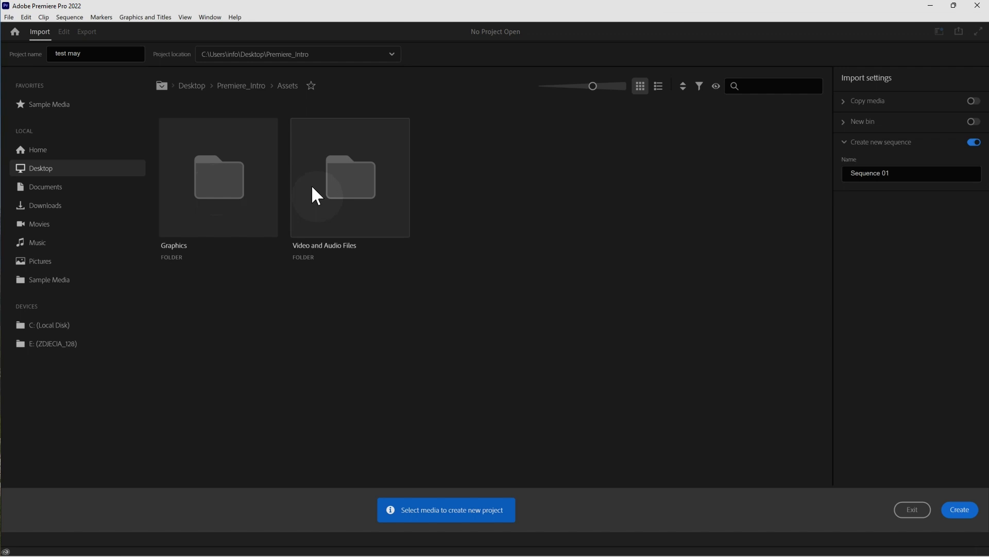
{"action": "double_click", "coordinate": [343, 184]}
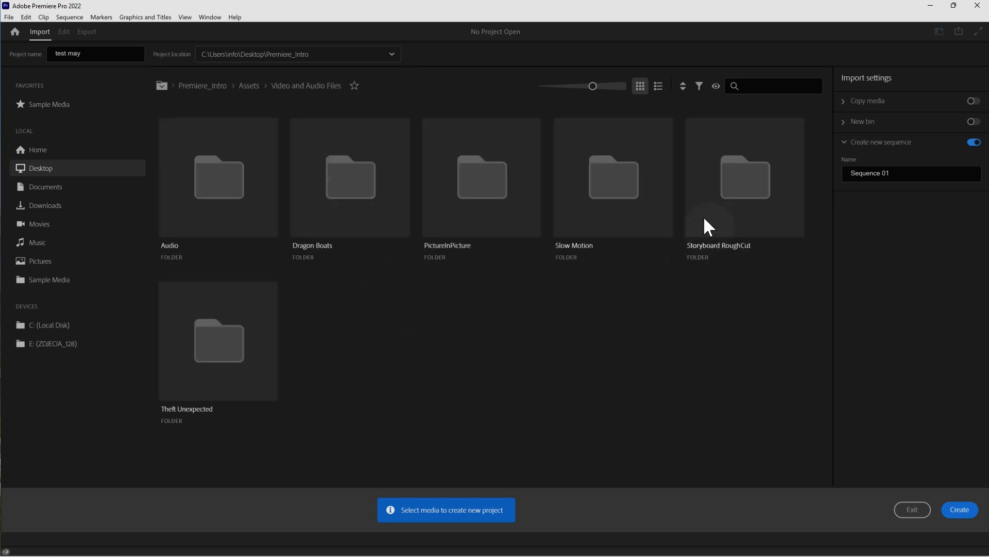
{"action": "double_click", "coordinate": [728, 196]}
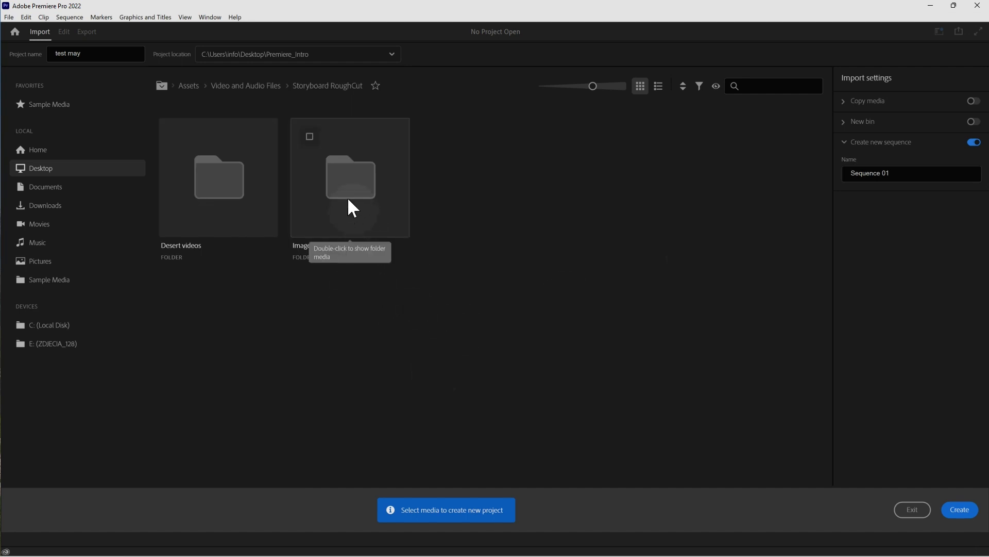
{"action": "left_click", "coordinate": [227, 197]}
{"action": "double_click", "coordinate": [226, 197]}
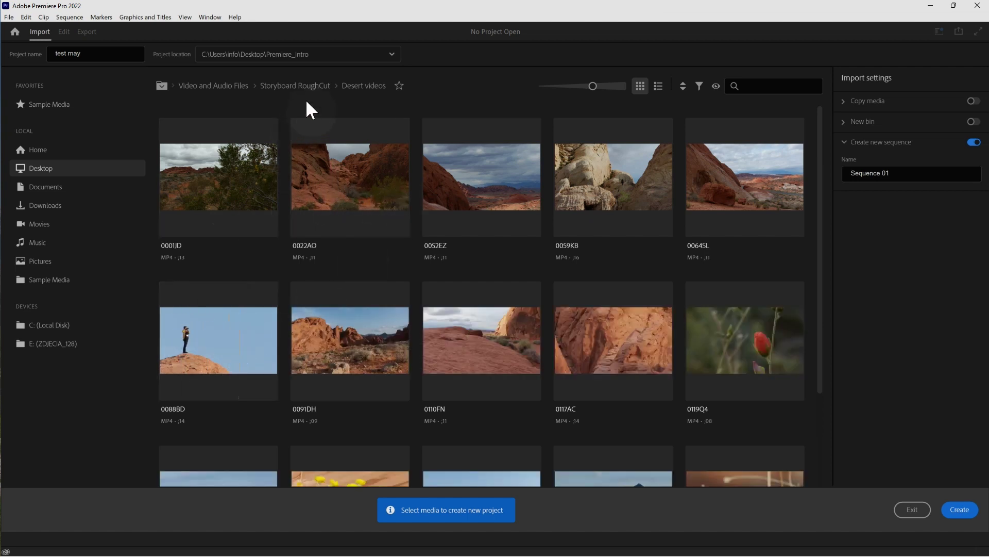
{"action": "left_click", "coordinate": [298, 86]}
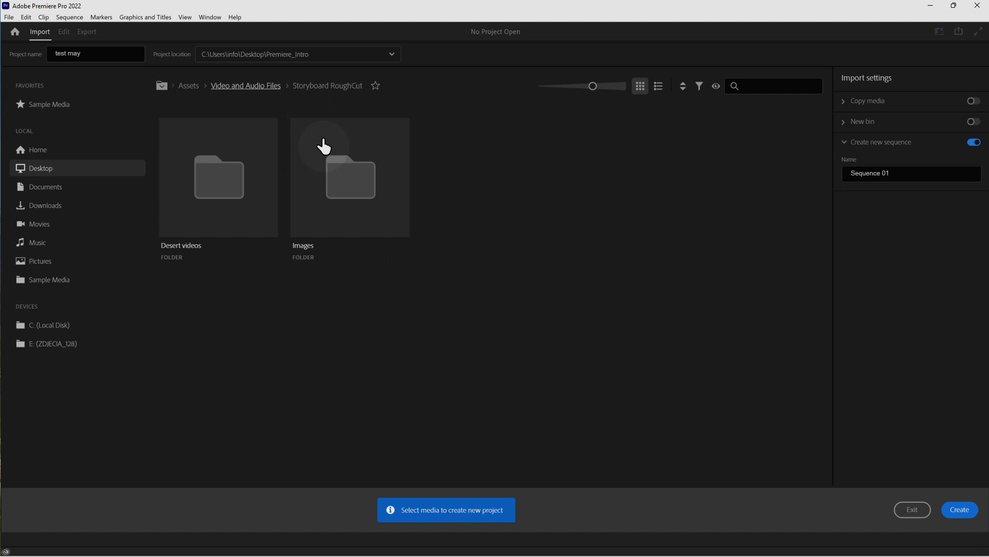
{"action": "double_click", "coordinate": [330, 160]}
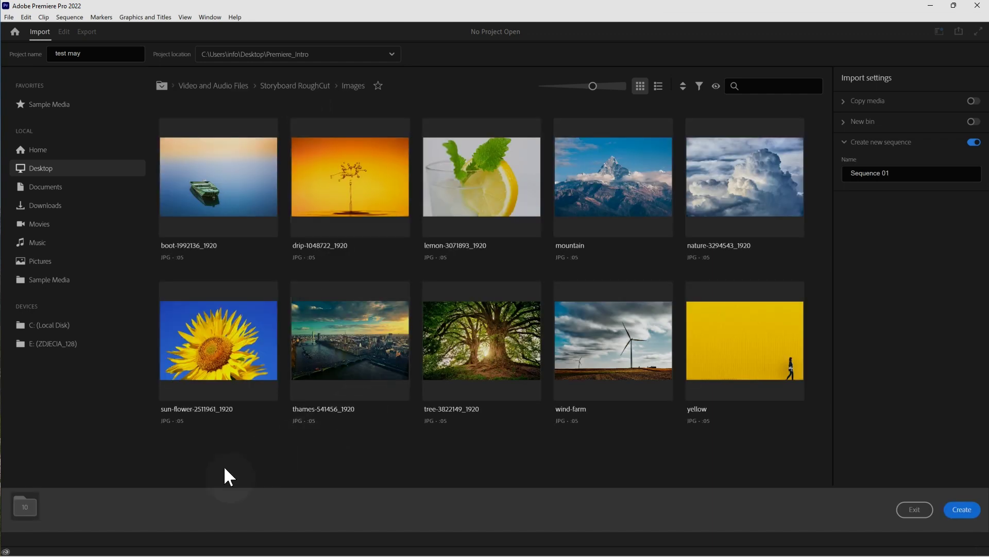
- Marquee-select all ten Images thumbnails for import, then adjust the thumbnail size
{"action": "left_click_drag", "start_coordinate": [195, 454], "coordinate": [724, 181]}
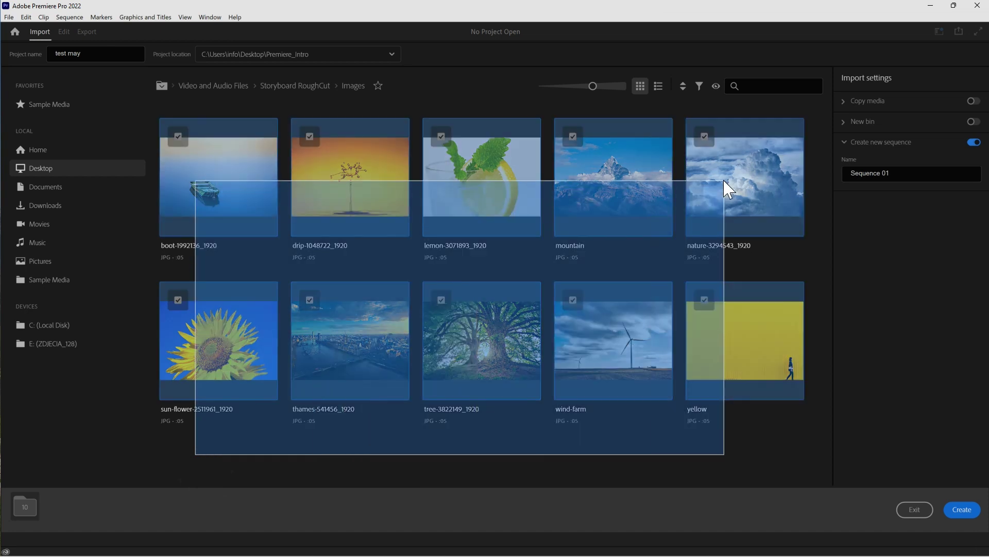
{"action": "left_click_drag", "start_coordinate": [725, 181], "coordinate": [724, 181]}
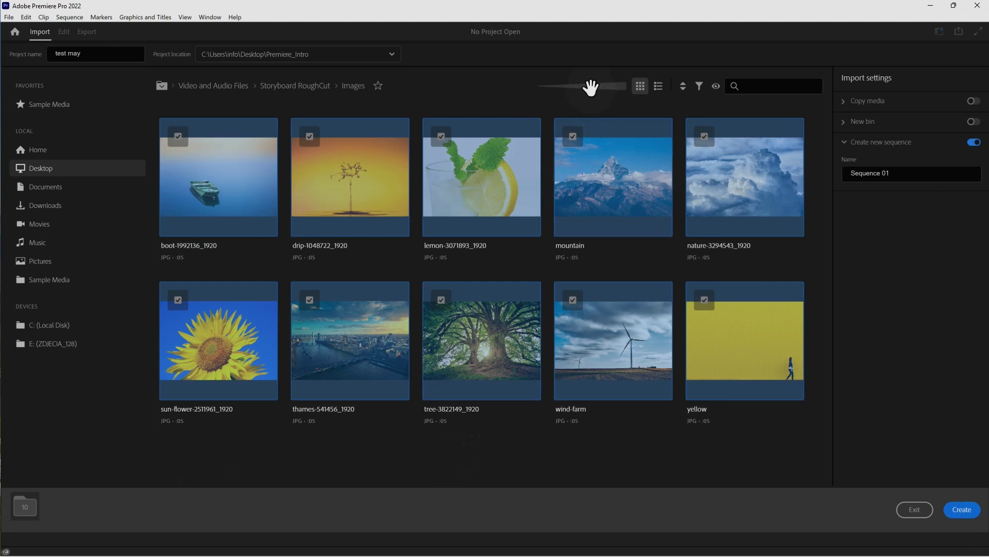
{"action": "left_click_drag", "start_coordinate": [590, 85], "coordinate": [576, 89]}
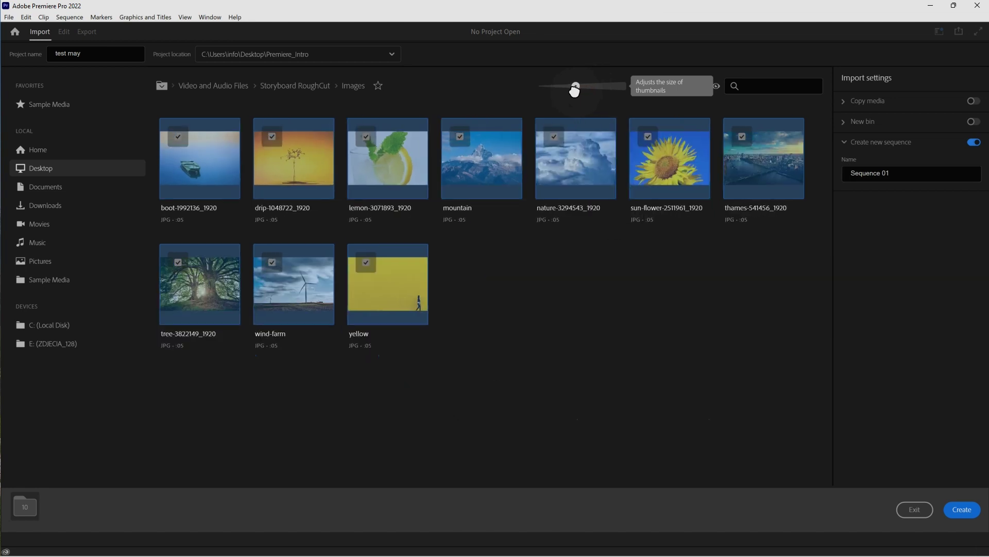
{"action": "left_click_drag", "start_coordinate": [575, 90], "coordinate": [591, 88]}
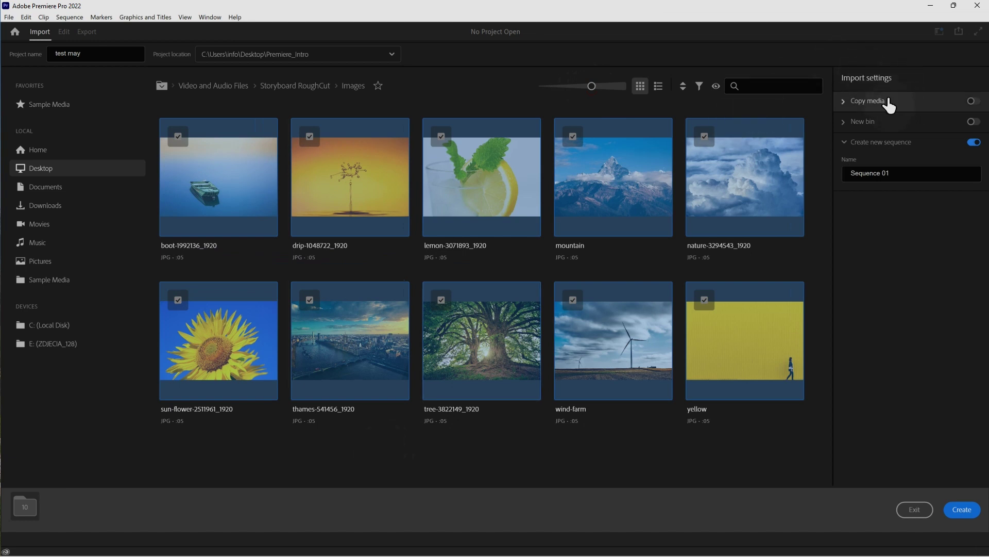
- Turn on importing into a new bin named 'Storyboard'
{"action": "left_click", "coordinate": [845, 102]}
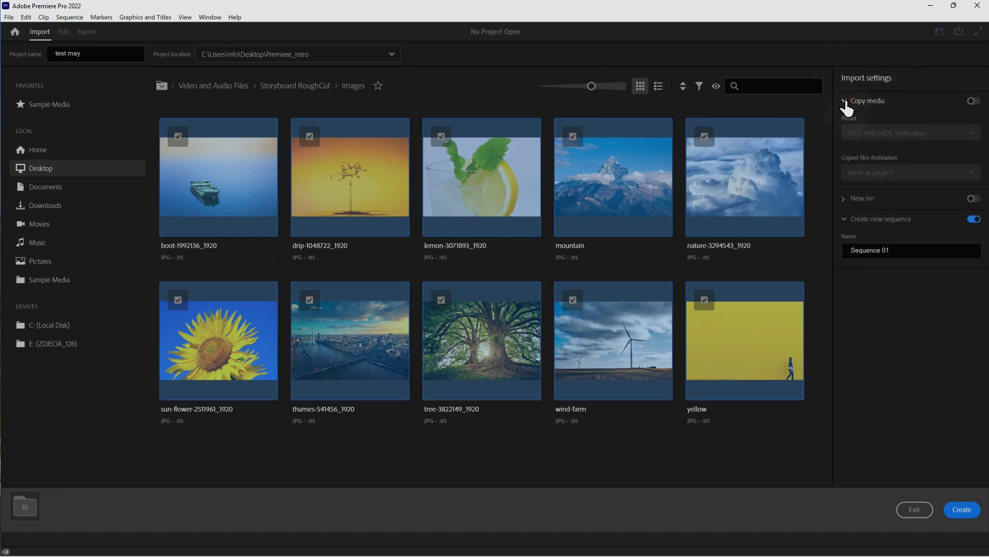
{"action": "left_click", "coordinate": [845, 102]}
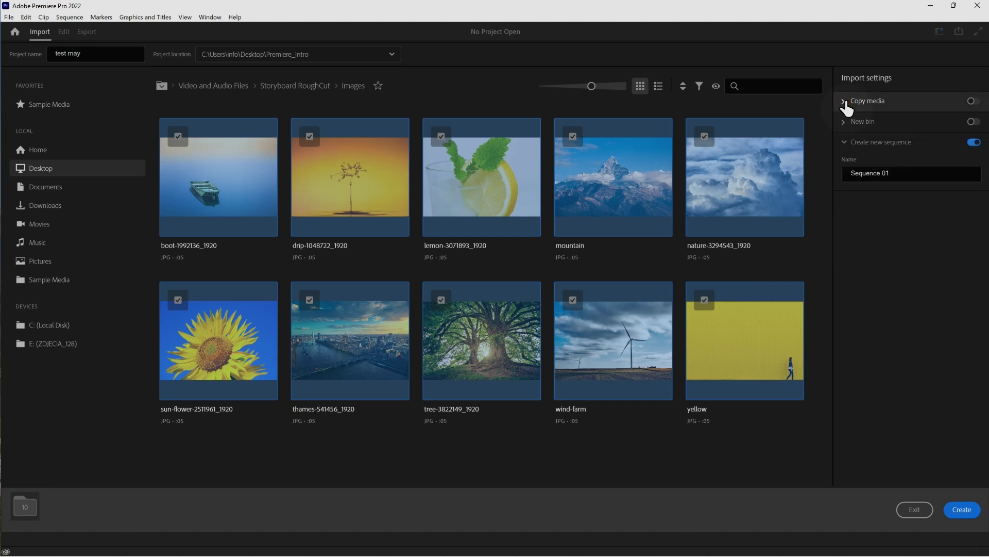
{"action": "left_click", "coordinate": [844, 121]}
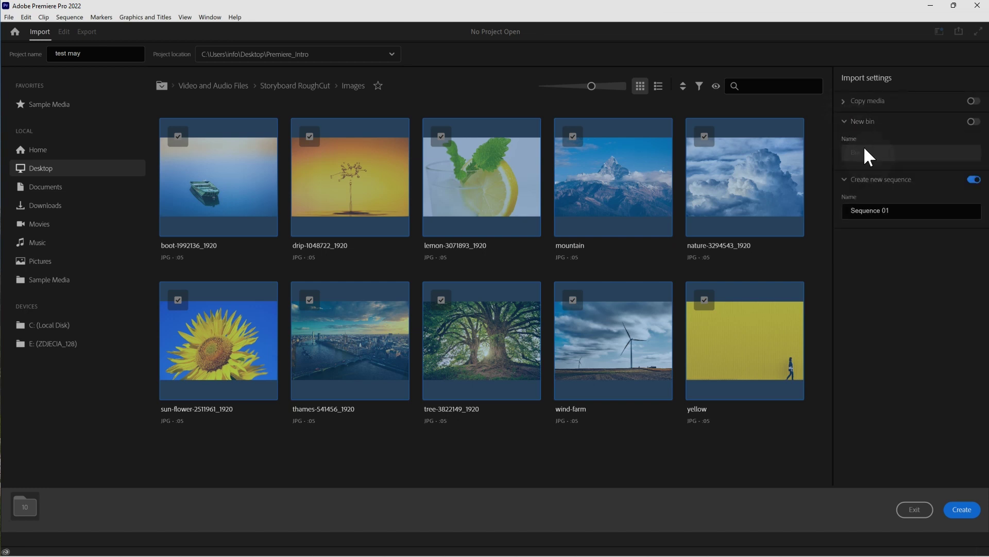
{"action": "left_click", "coordinate": [974, 121]}
{"action": "left_click", "coordinate": [897, 150]}
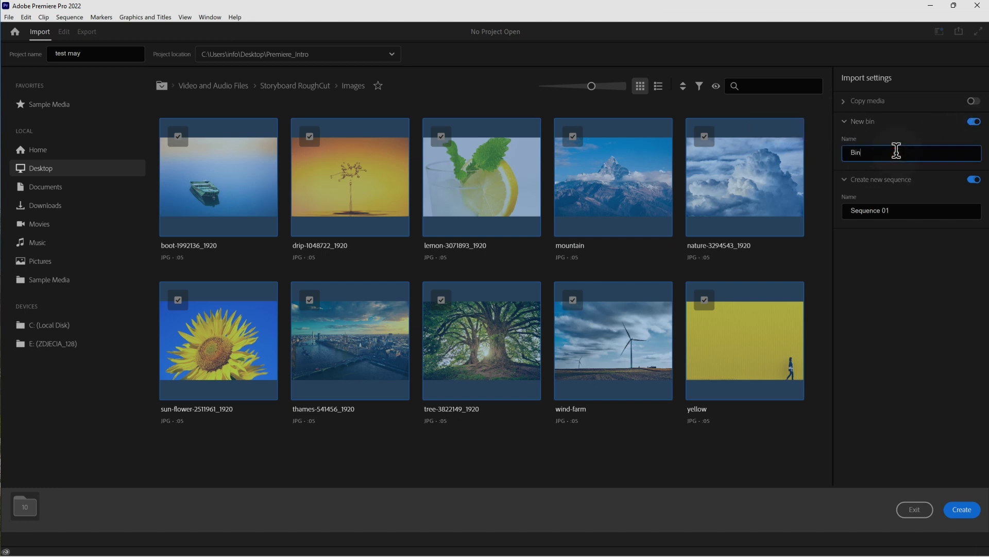
{"action": "double_click", "coordinate": [897, 150]}
{"action": "type", "text": "Stor"}
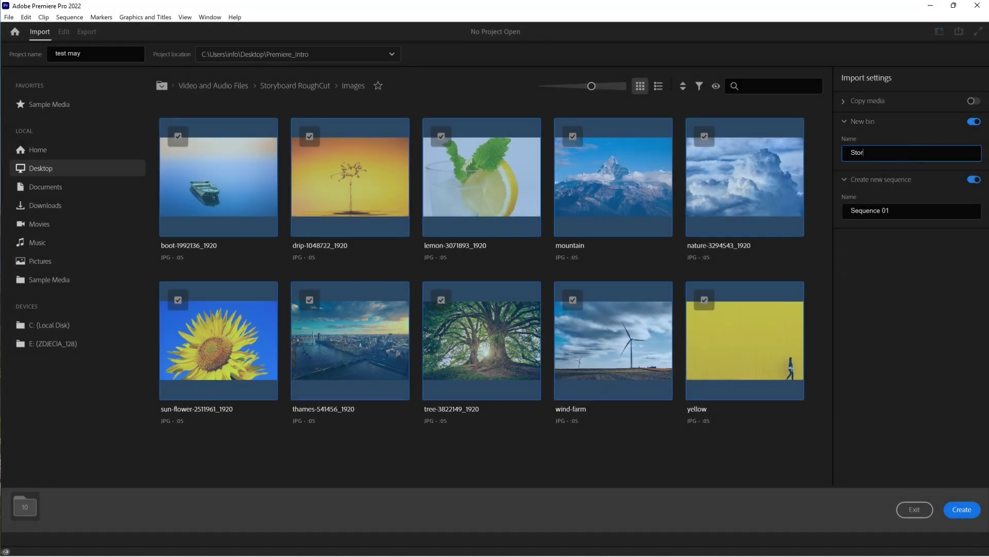
{"action": "type", "text": "yboard"}
- Rename the new sequence to 'Storyboard' and create the project
{"action": "double_click", "coordinate": [896, 211]}
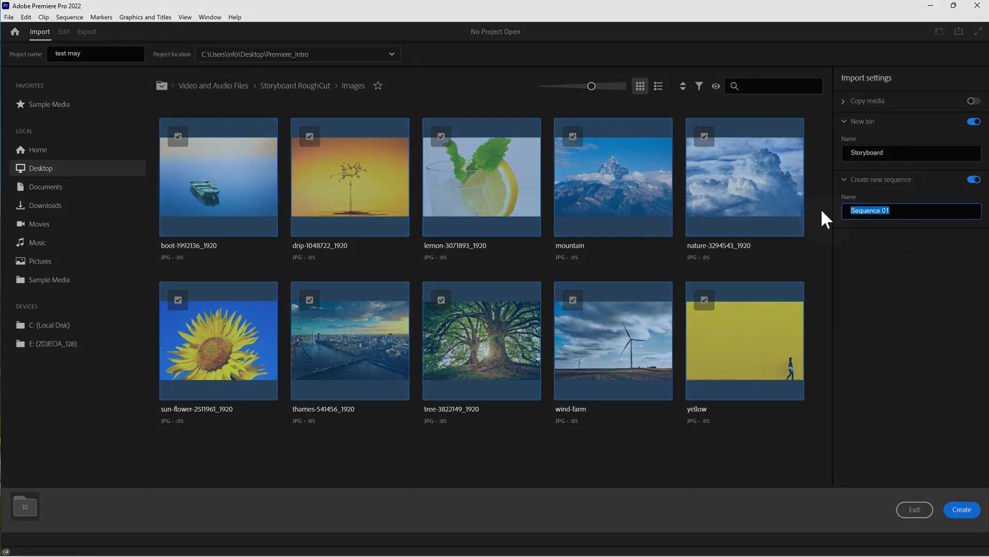
{"action": "type", "text": "Stor"}
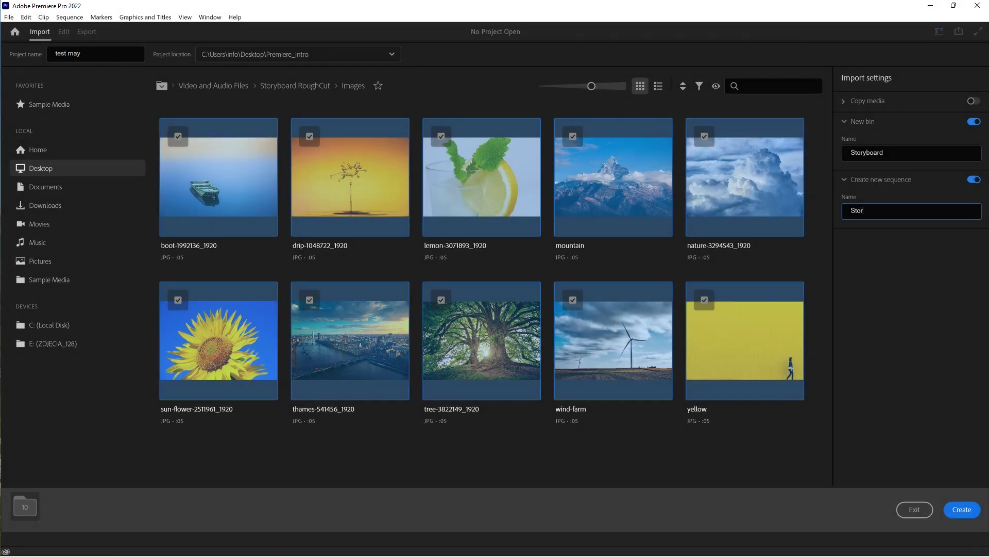
{"action": "type", "text": "yboard"}
{"action": "left_click", "coordinate": [959, 510]}
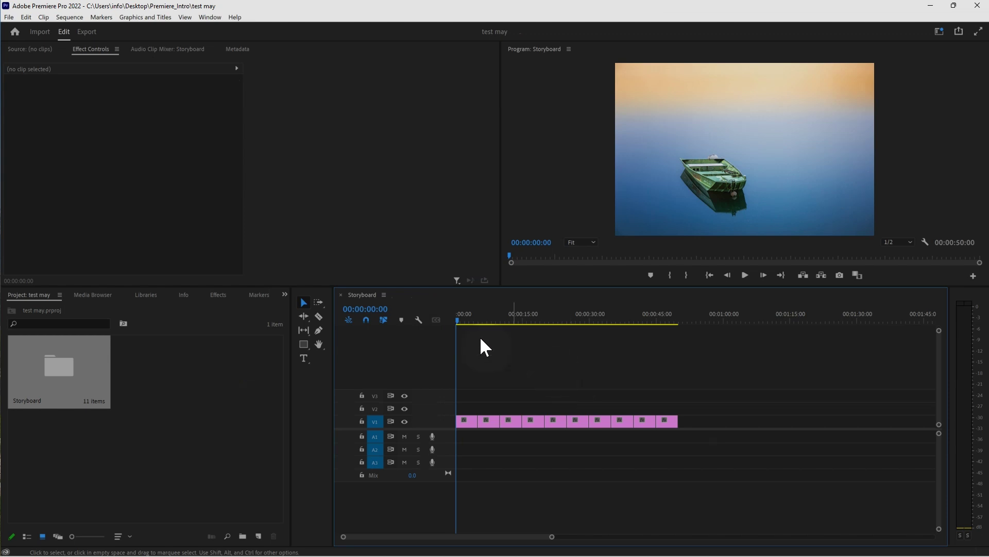
- Scrub the playhead across the Storyboard timeline to preview the ten stills
{"action": "left_click_drag", "start_coordinate": [456, 317], "coordinate": [576, 334]}
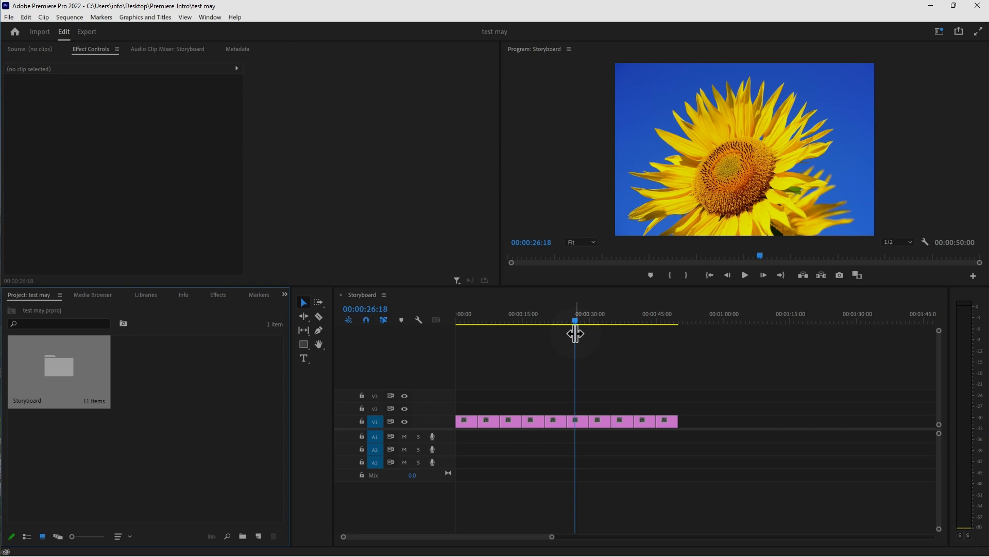
{"action": "left_click", "coordinate": [10, 17]}
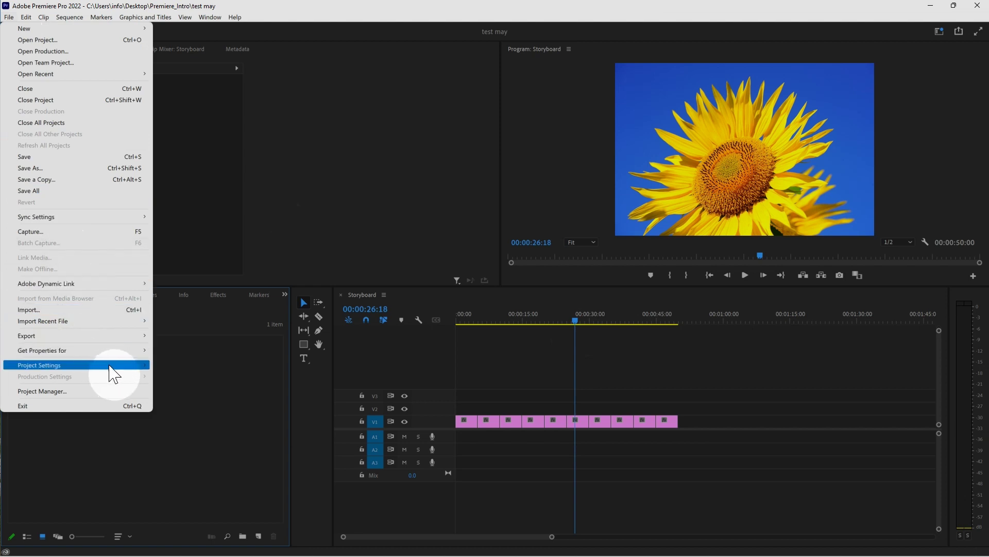
{"action": "mouse_move", "coordinate": [118, 366]}
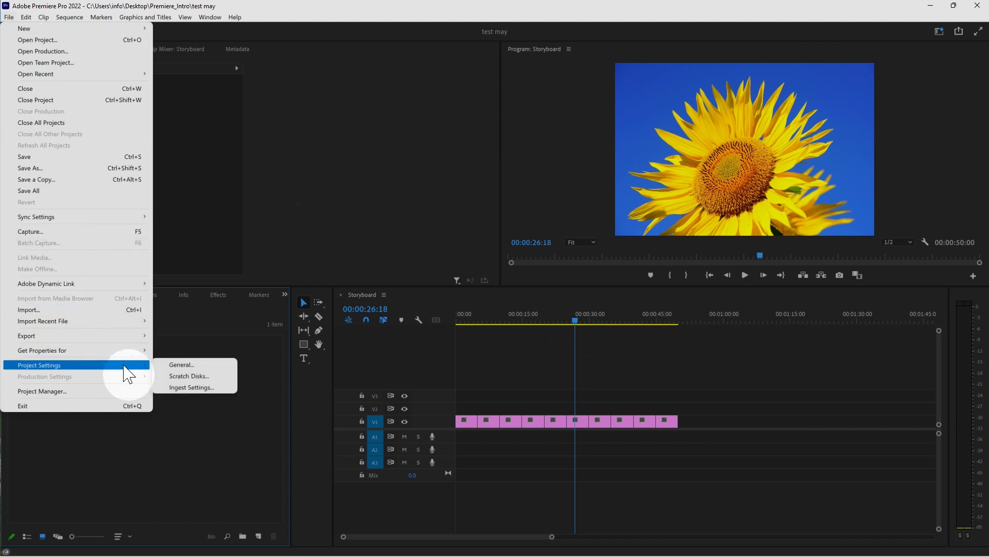
{"action": "left_click", "coordinate": [189, 365]}
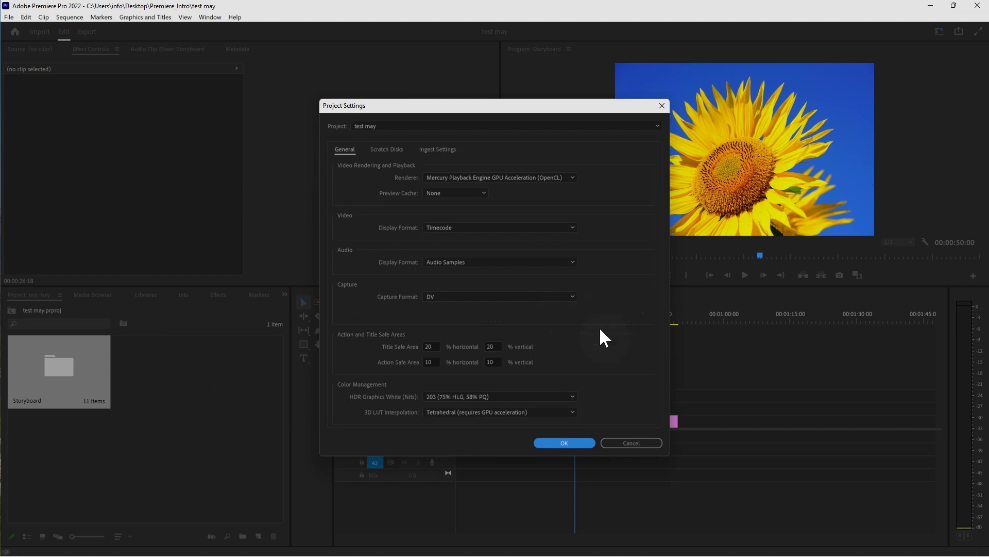
{"action": "left_click", "coordinate": [626, 439]}
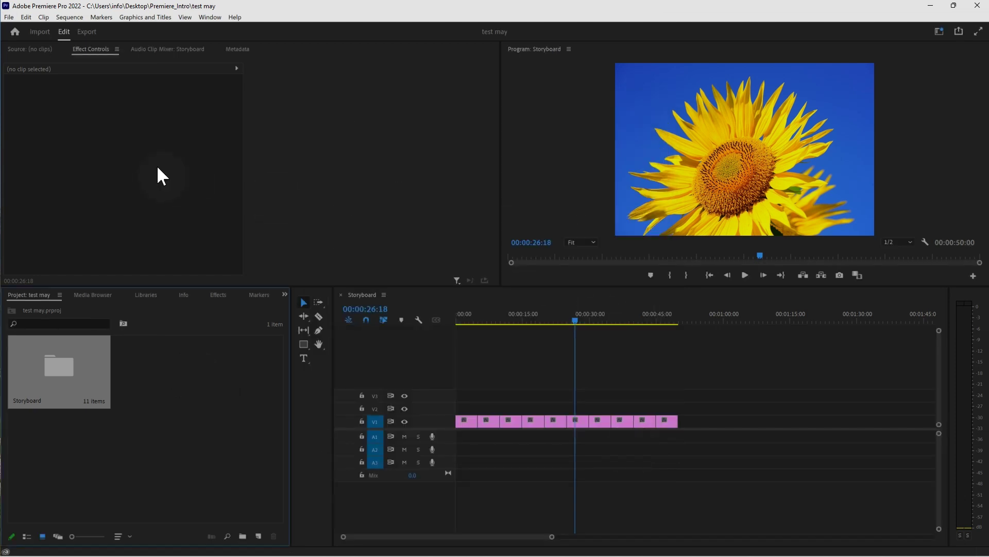
- Switch between the Import and Edit workspaces, show the Project bin, and open the File menu
{"action": "left_click", "coordinate": [40, 32]}
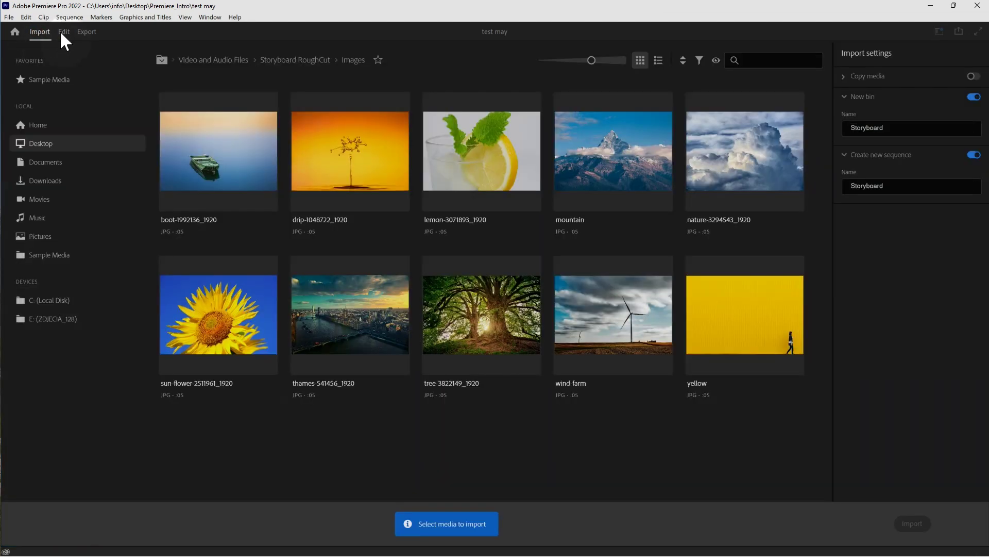
{"action": "left_click", "coordinate": [62, 31]}
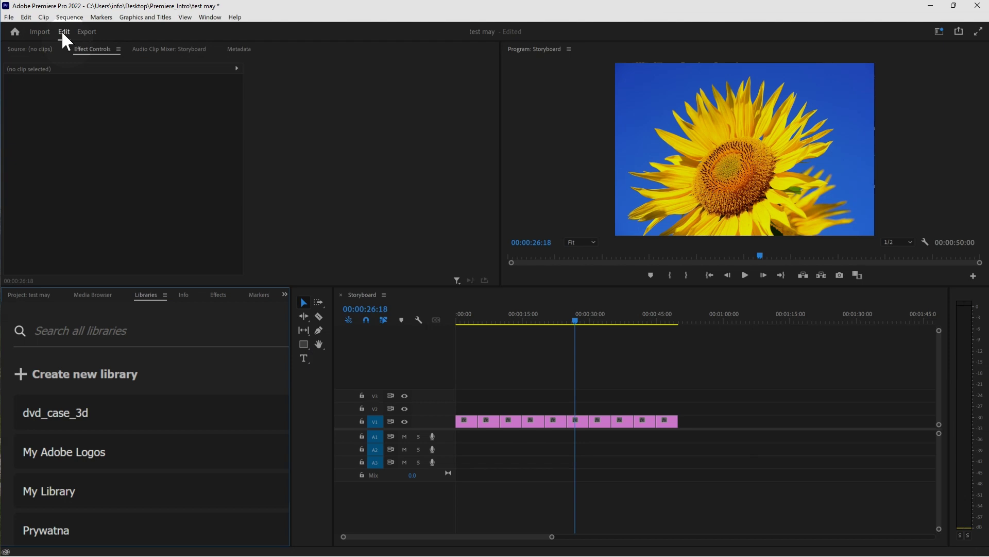
{"action": "left_click", "coordinate": [20, 297]}
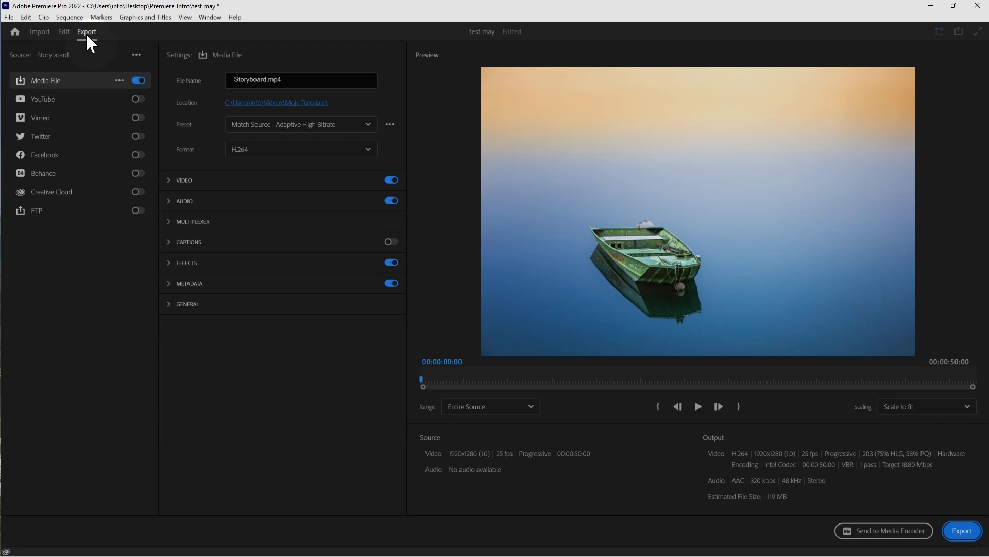
{"action": "left_click", "coordinate": [8, 17]}
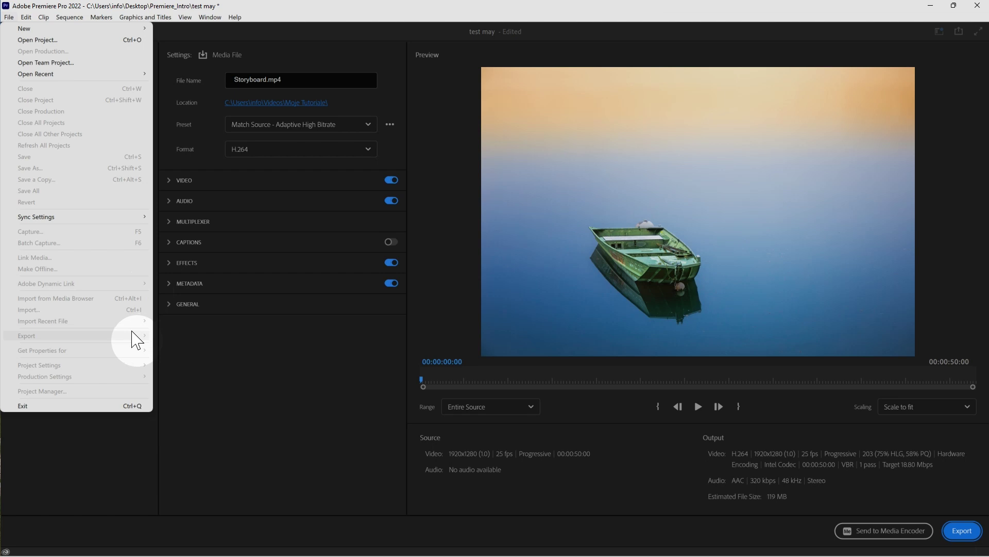
- Switch the YouTube export destination on and back off
{"action": "left_click", "coordinate": [123, 477]}
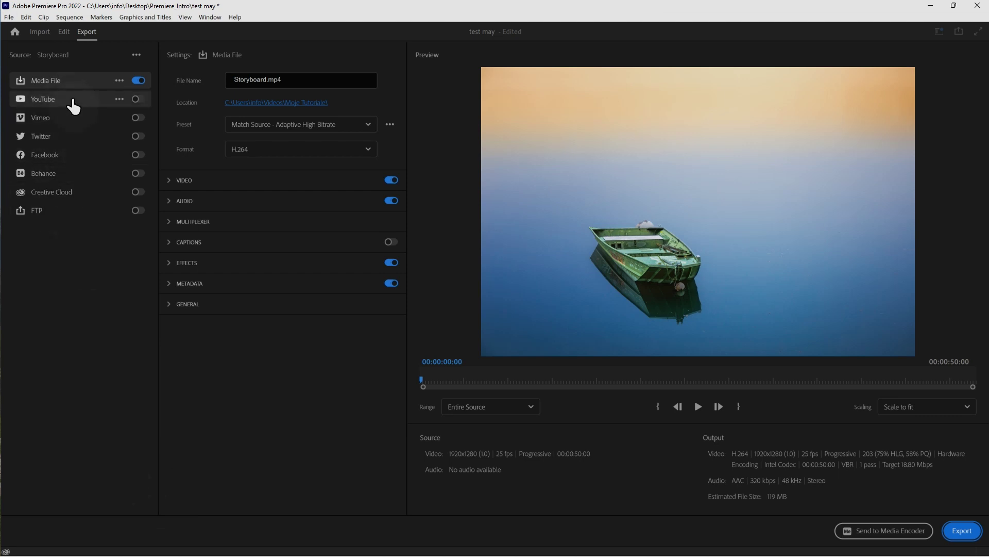
{"action": "left_click", "coordinate": [54, 100]}
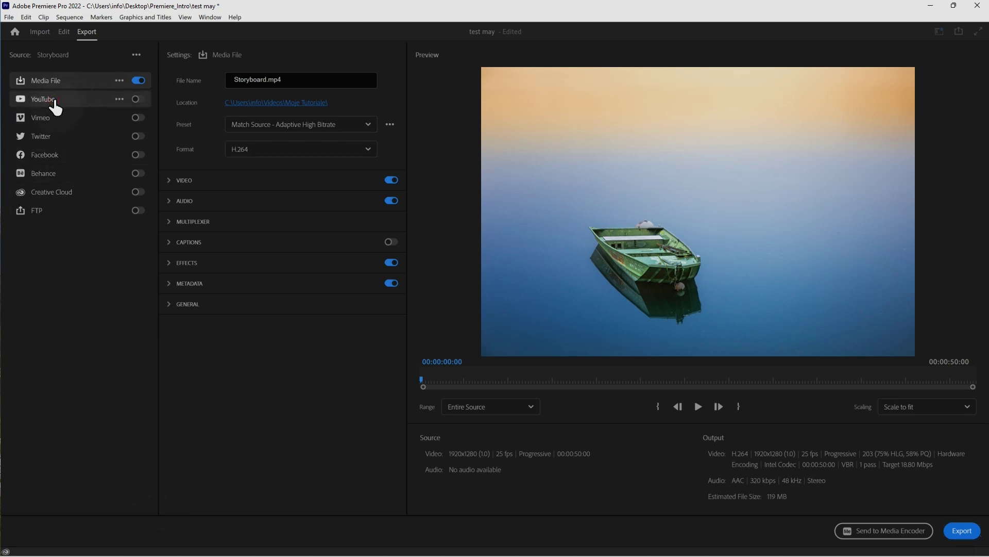
{"action": "left_click", "coordinate": [138, 99]}
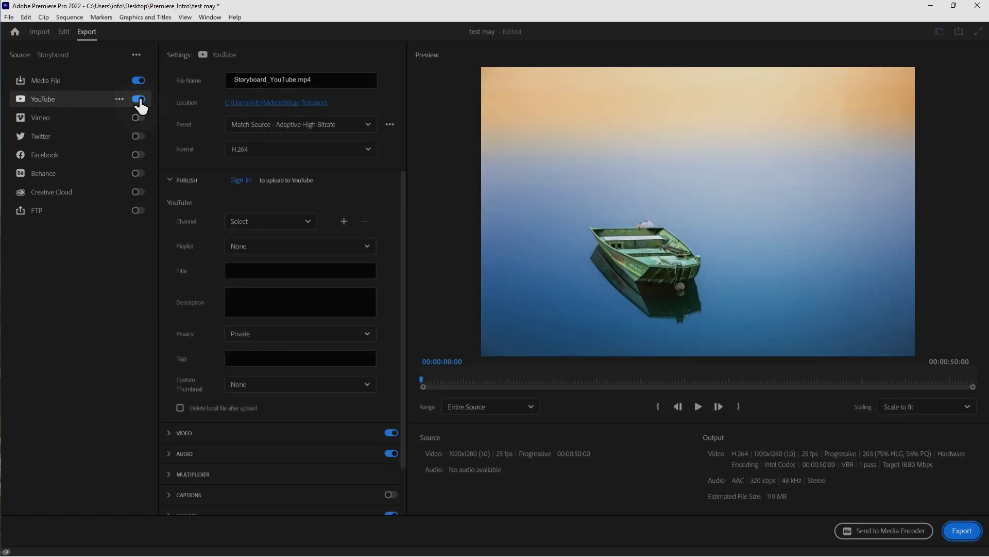
{"action": "left_click", "coordinate": [136, 101]}
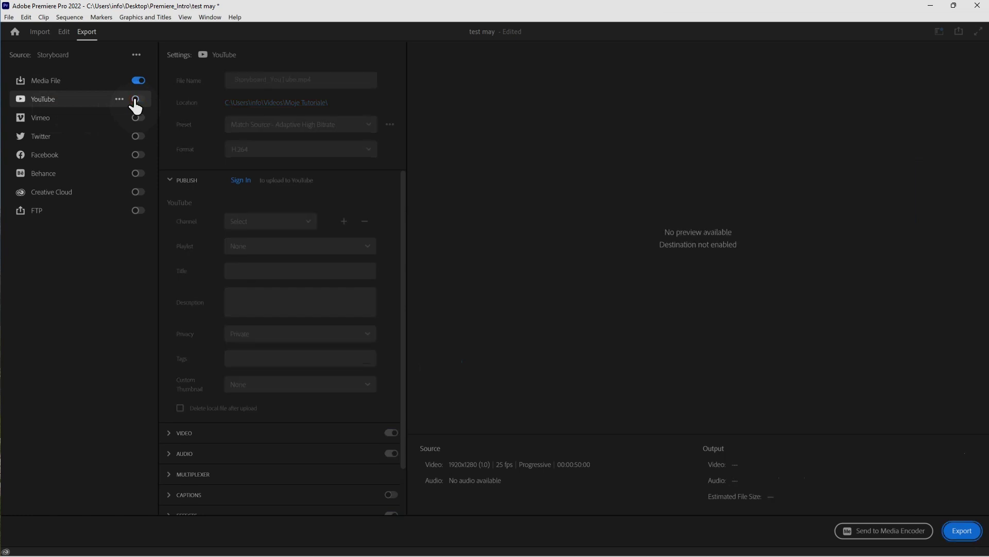
- Enable Facebook, inspect its Pages, Format and Preset lists, then disable it again
{"action": "left_click", "coordinate": [138, 155]}
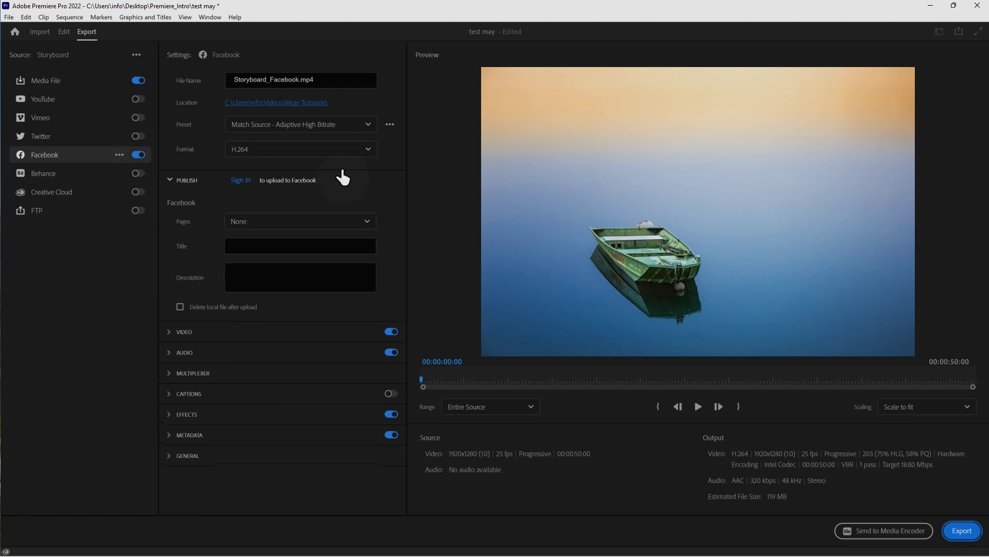
{"action": "left_click", "coordinate": [368, 223]}
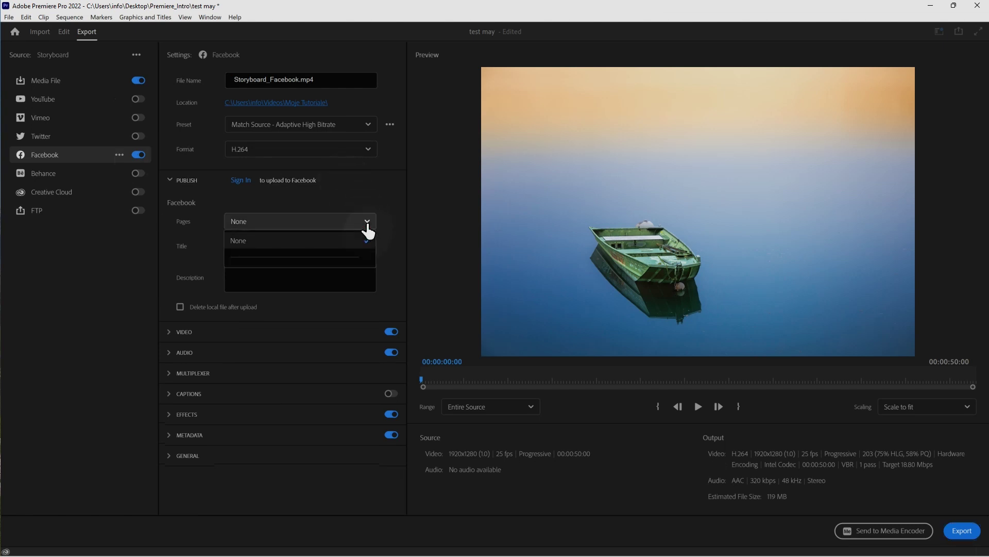
{"action": "left_click", "coordinate": [369, 203]}
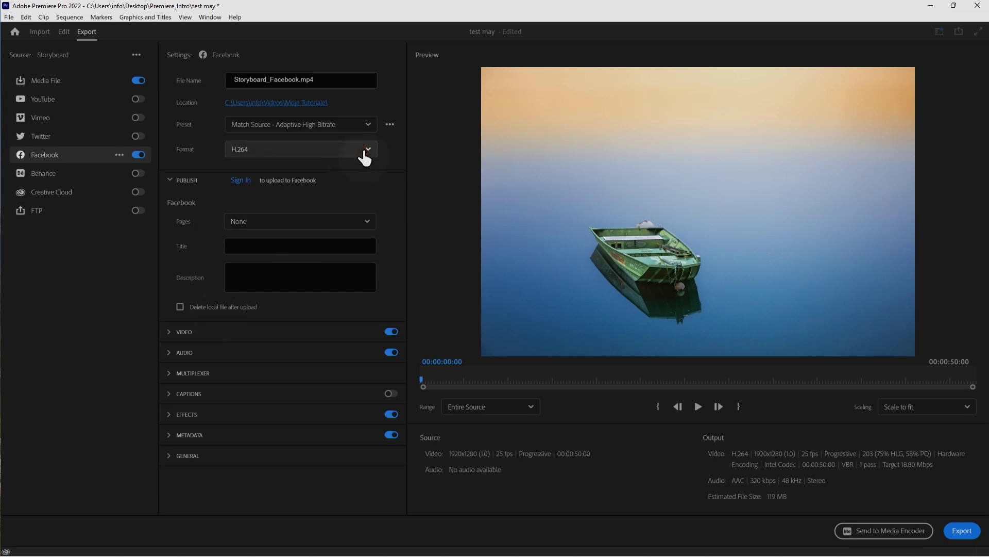
{"action": "left_click", "coordinate": [365, 152]}
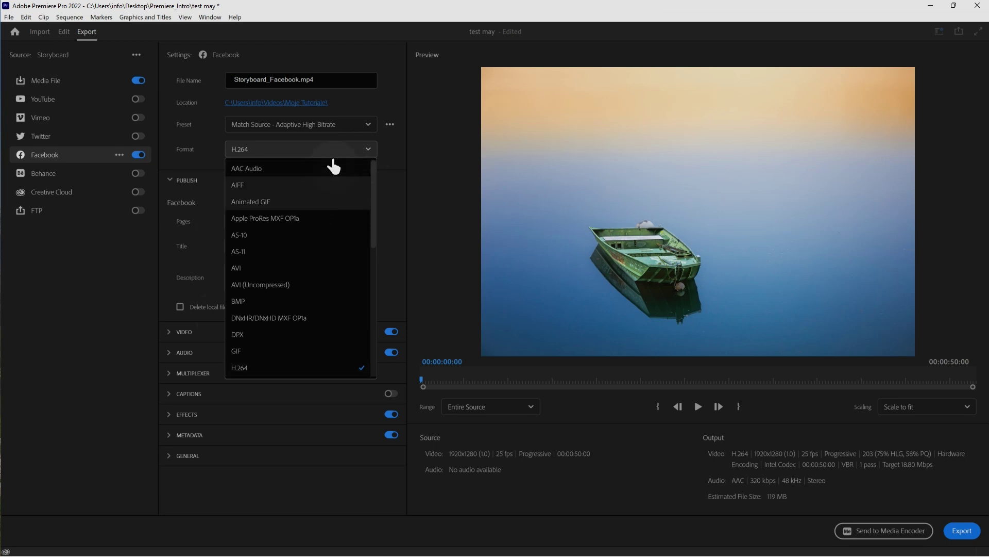
{"action": "left_click", "coordinate": [364, 126]}
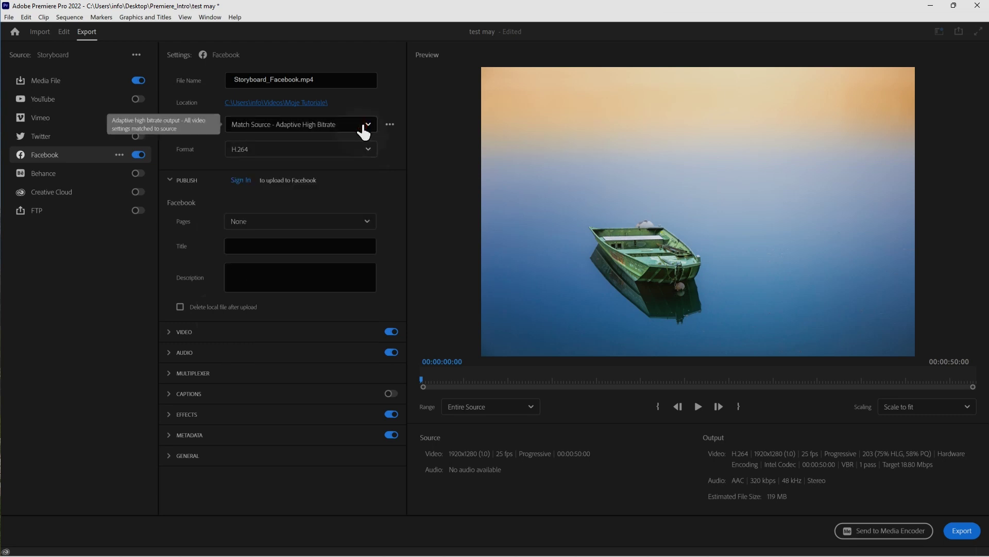
{"action": "left_click", "coordinate": [364, 132]}
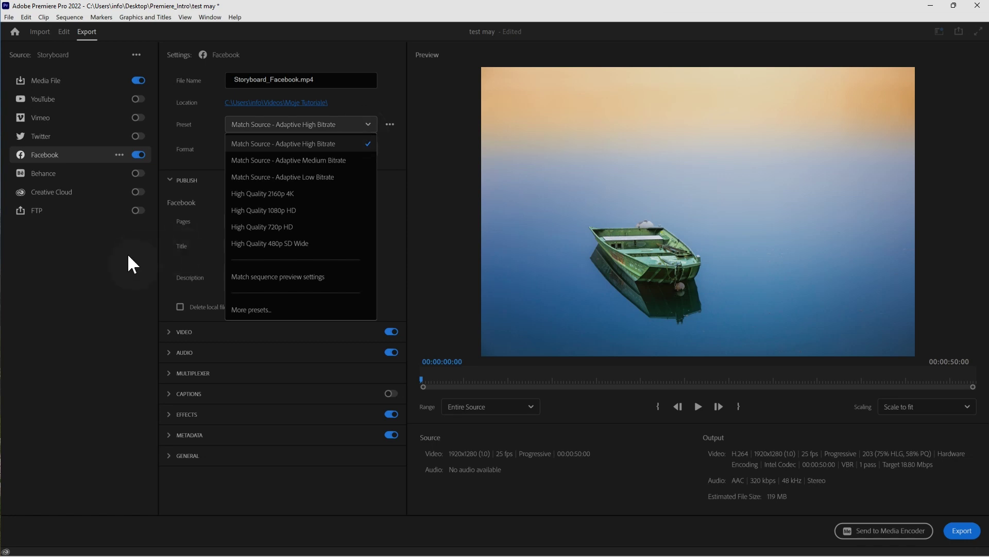
{"action": "left_click", "coordinate": [137, 161]}
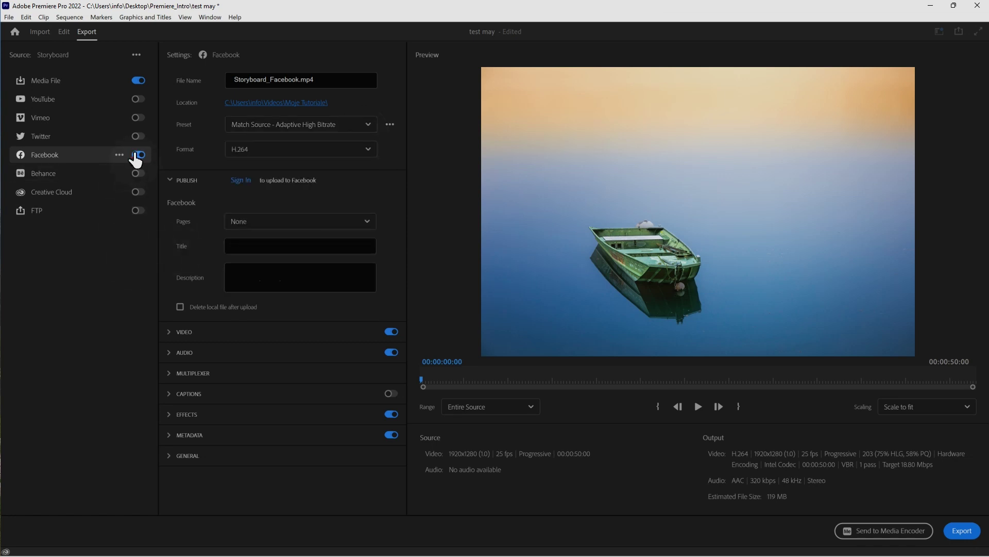
{"action": "left_click", "coordinate": [136, 156]}
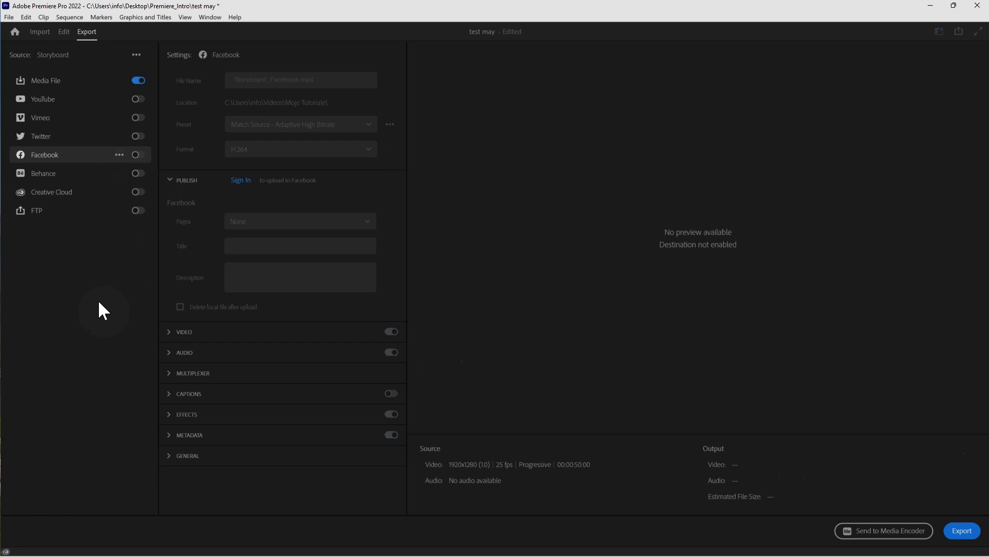
{"action": "left_click", "coordinate": [59, 82]}
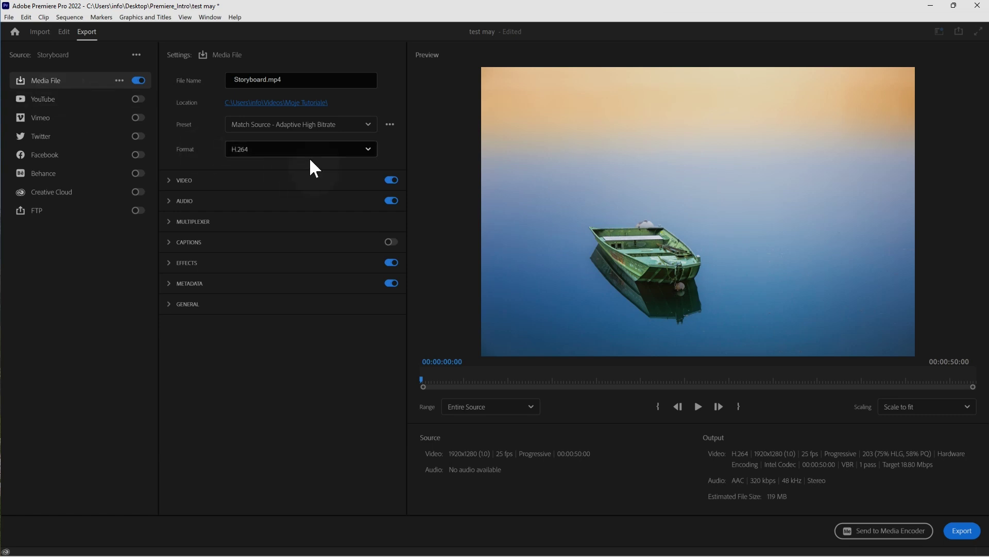
- Browse the Format list keeping H.264, then open the Preset list
{"action": "left_click", "coordinate": [336, 155]}
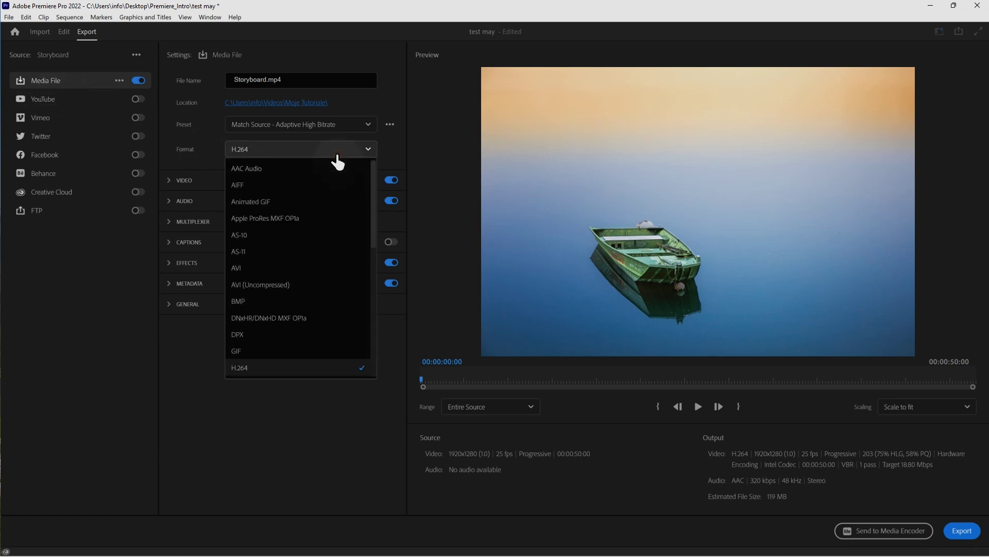
{"action": "scroll", "coordinate": [260, 369], "scroll_direction": "down", "scroll_amount": 5}
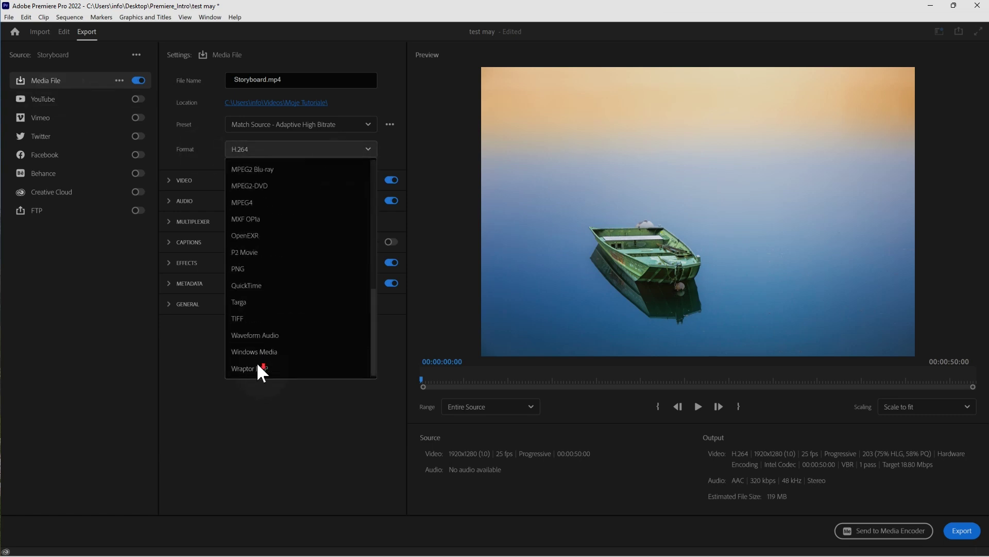
{"action": "scroll", "coordinate": [303, 243], "scroll_direction": "up", "scroll_amount": 5}
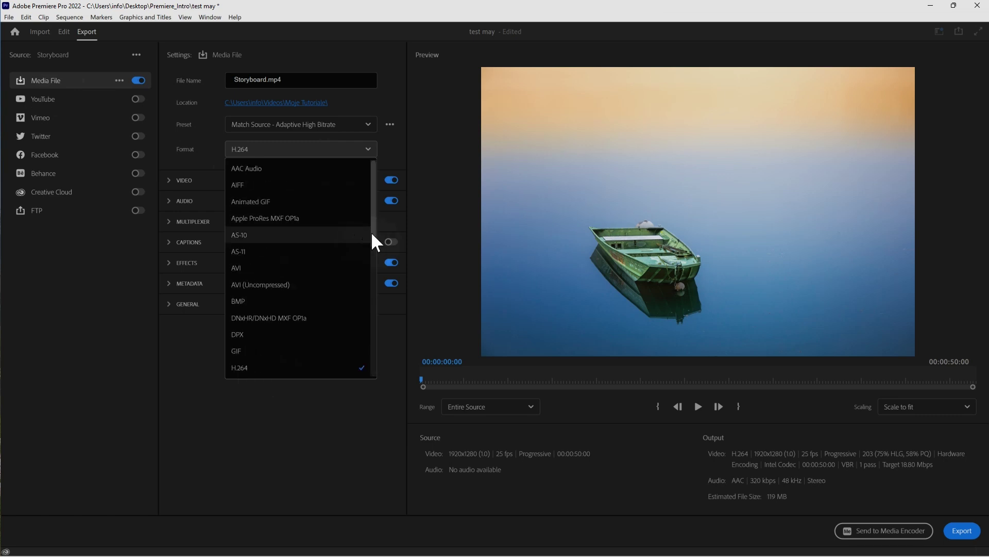
{"action": "left_click_drag", "start_coordinate": [373, 239], "coordinate": [373, 289]}
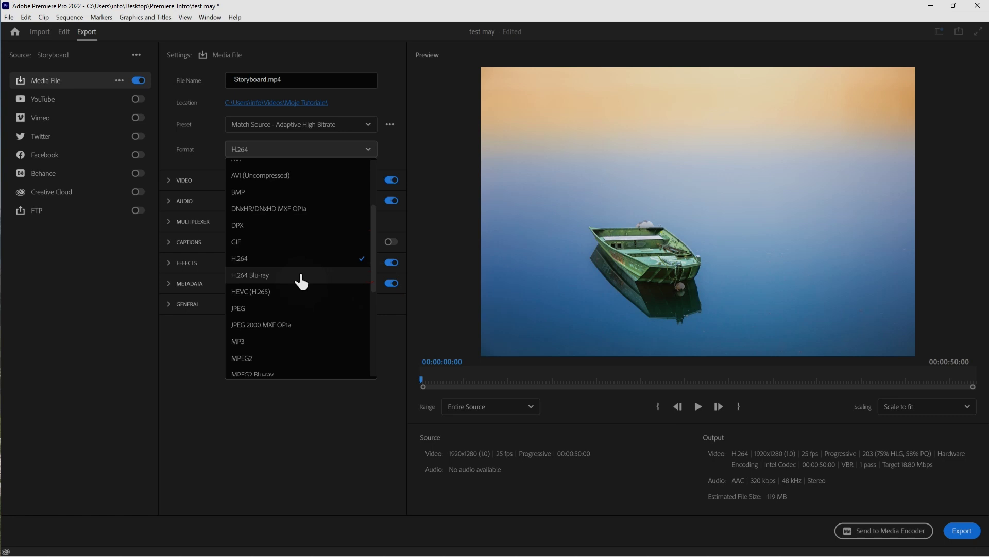
{"action": "left_click", "coordinate": [180, 390]}
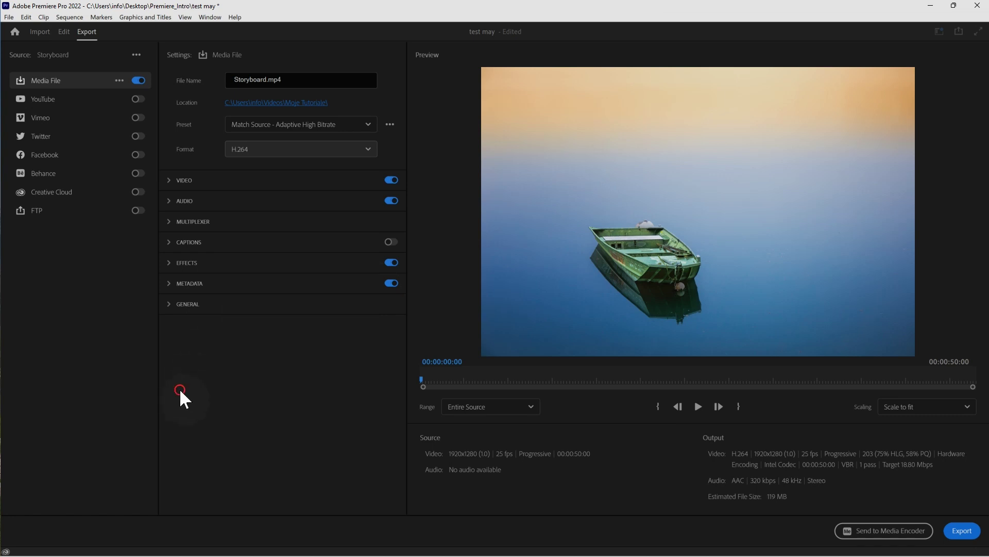
{"action": "left_click", "coordinate": [336, 127]}
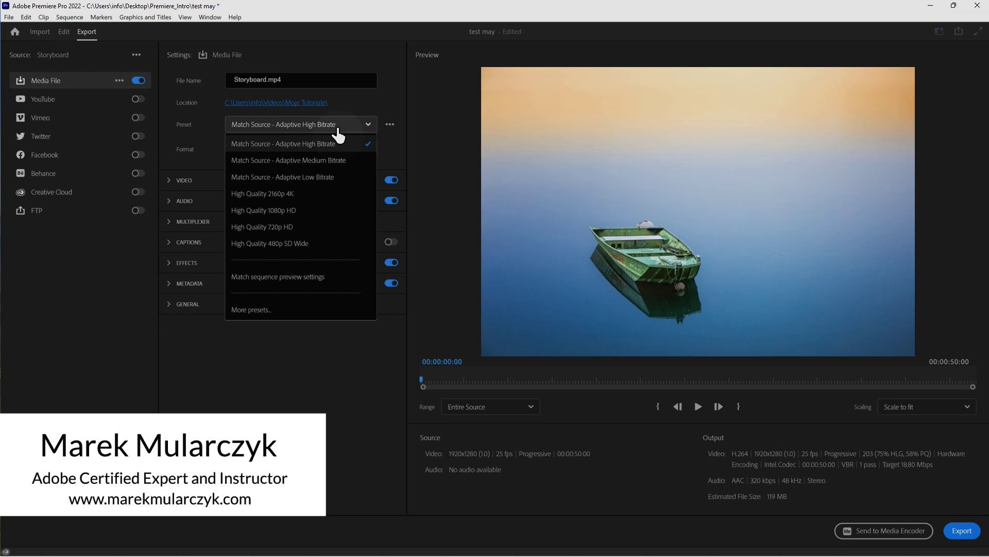
- Open More presets, scroll the Preset Manager, search 'vimeo', then cancel without changes
{"action": "left_click", "coordinate": [263, 312]}
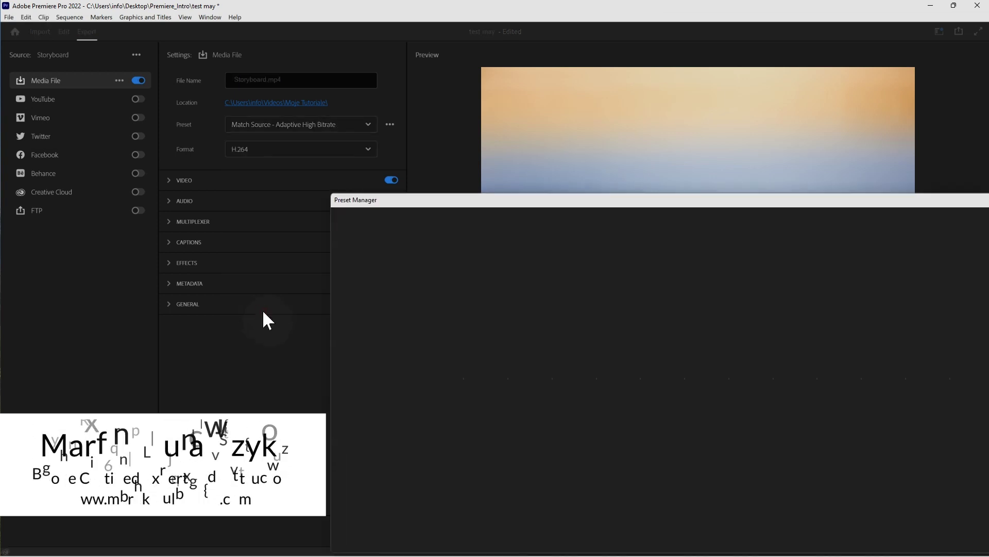
{"action": "left_click_drag", "start_coordinate": [547, 202], "coordinate": [263, 64]}
{"action": "scroll", "coordinate": [304, 258], "scroll_direction": "down", "scroll_amount": 10}
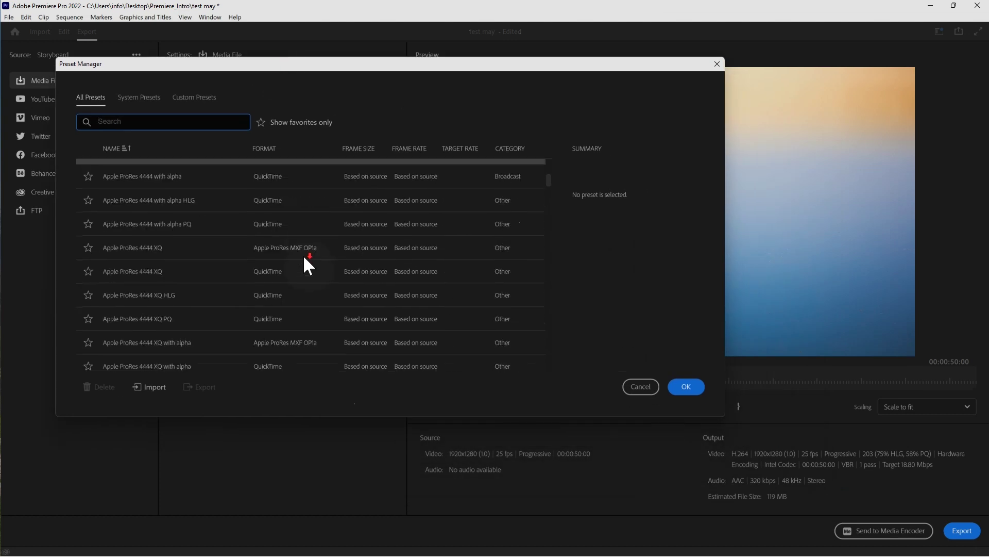
{"action": "scroll", "coordinate": [304, 256], "scroll_direction": "down", "scroll_amount": 15}
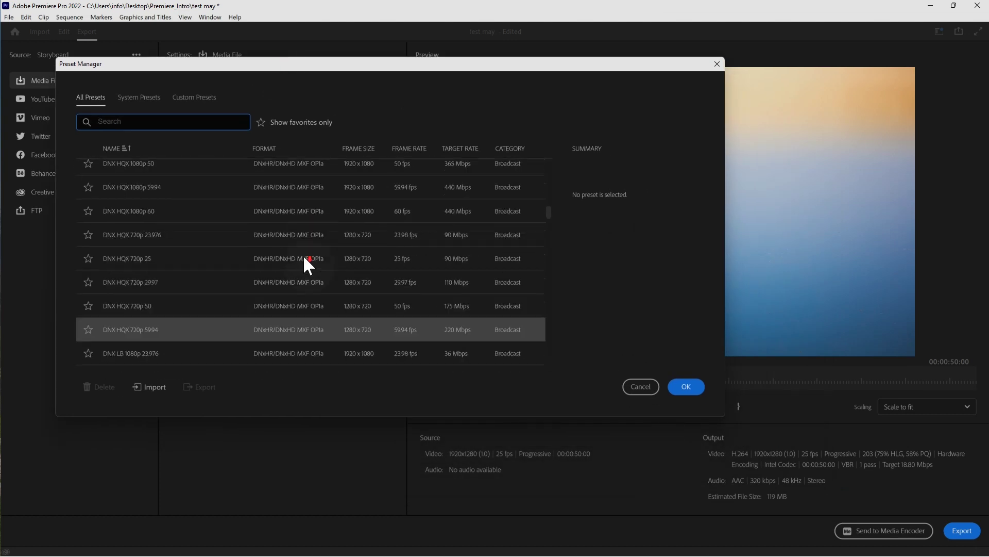
{"action": "scroll", "coordinate": [304, 256], "scroll_direction": "down", "scroll_amount": 10}
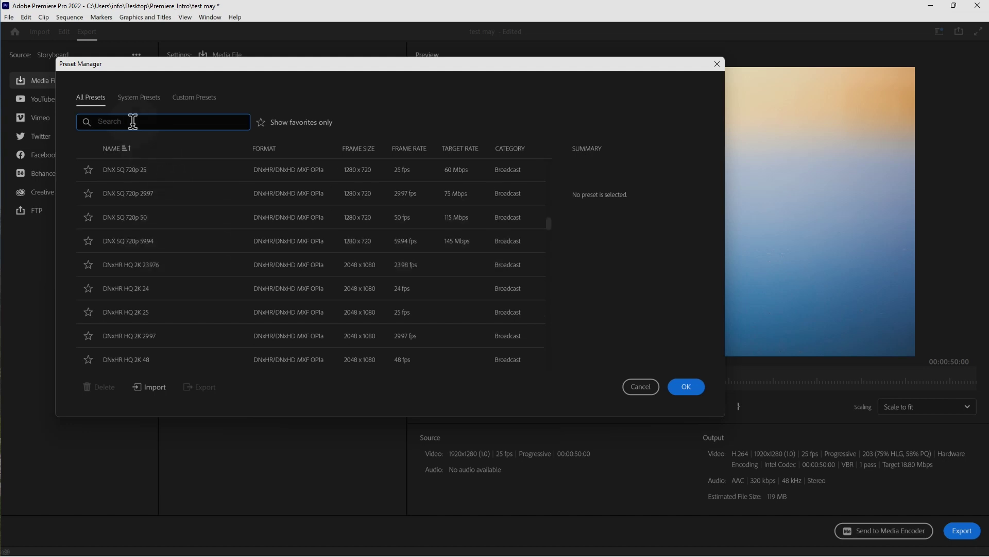
{"action": "scroll", "coordinate": [196, 304], "scroll_direction": "down", "scroll_amount": 5}
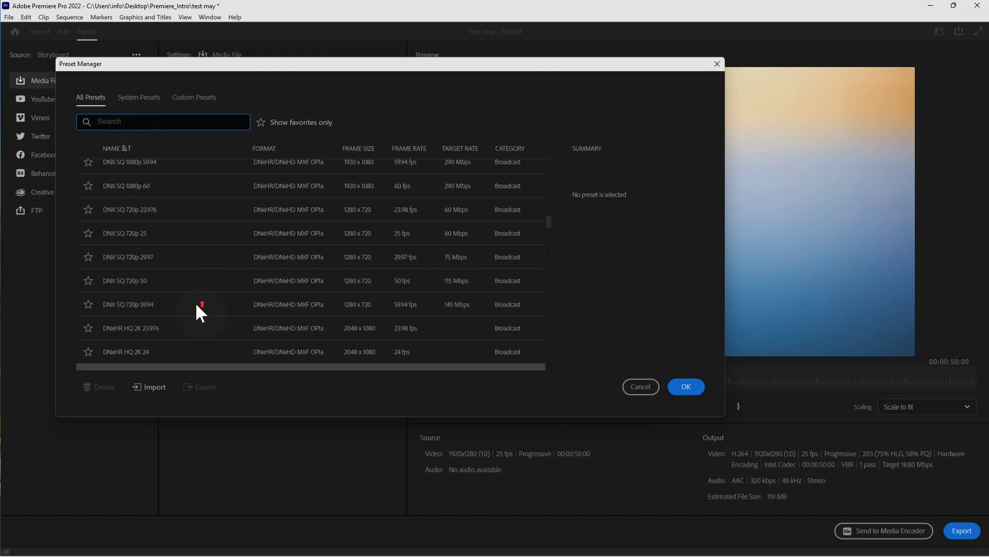
{"action": "scroll", "coordinate": [196, 302], "scroll_direction": "down", "scroll_amount": 15}
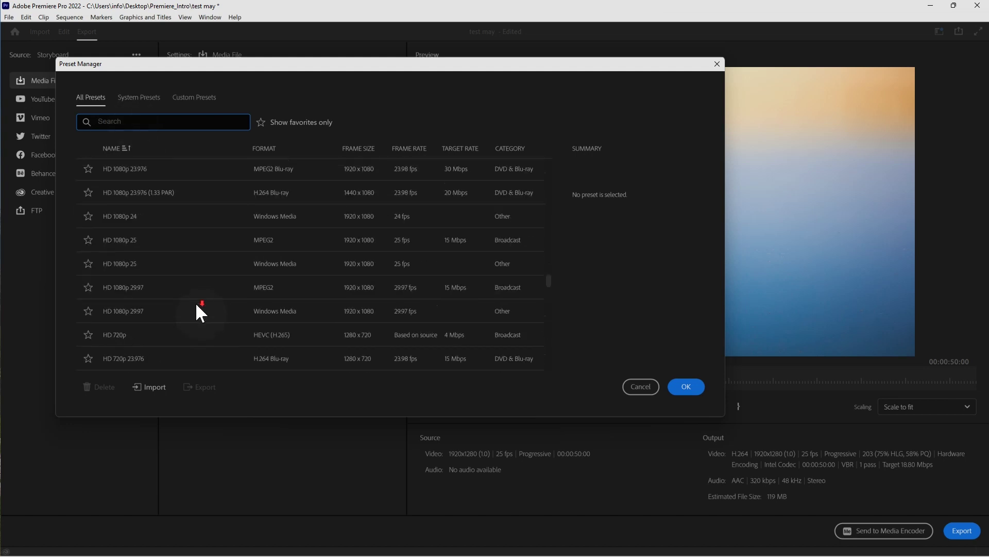
{"action": "scroll", "coordinate": [196, 306], "scroll_direction": "down", "scroll_amount": 10}
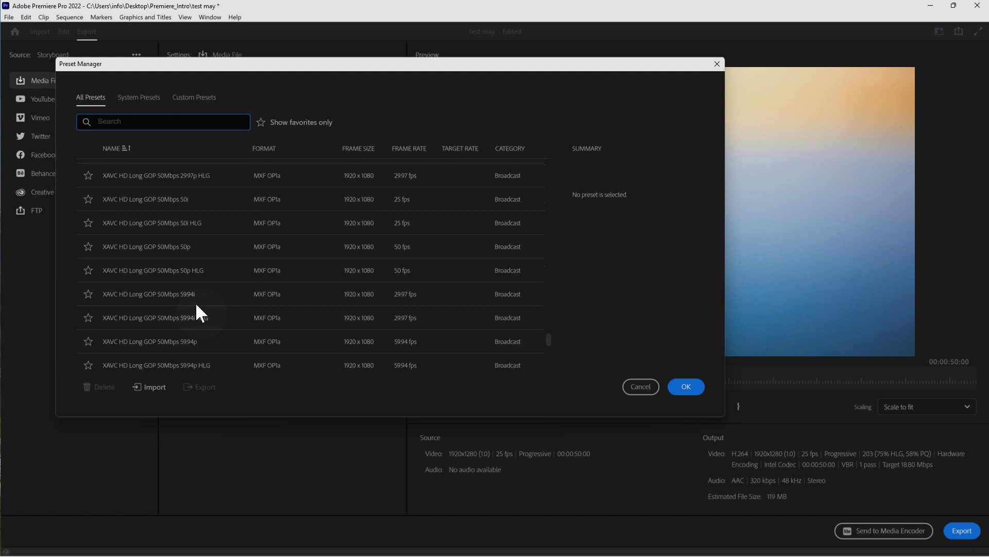
{"action": "type", "text": "vimeo"}
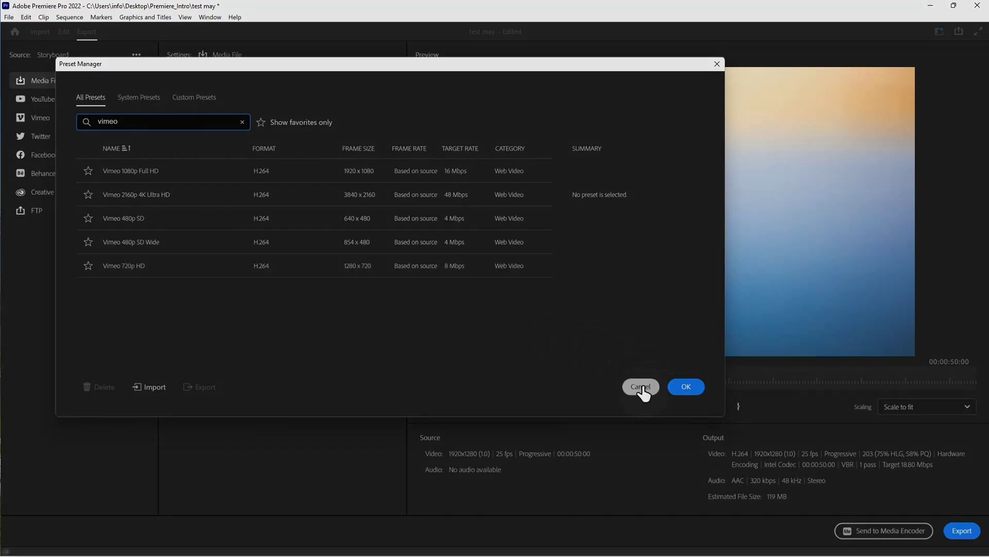
{"action": "left_click", "coordinate": [641, 385]}
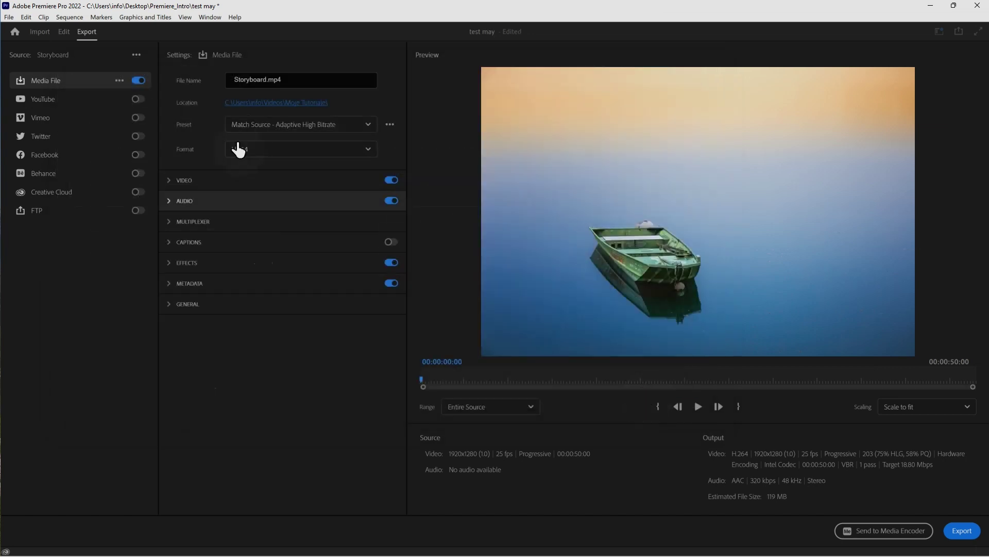
- Return to the Edit view and turn on Show workspace tabs in the Workspaces menu
{"action": "left_click", "coordinate": [63, 33]}
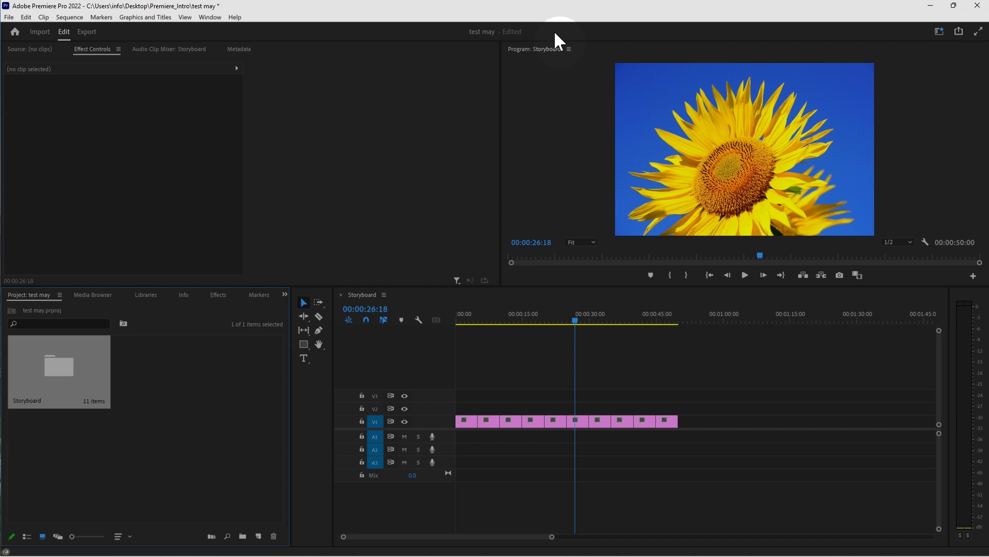
{"action": "left_click", "coordinate": [939, 32]}
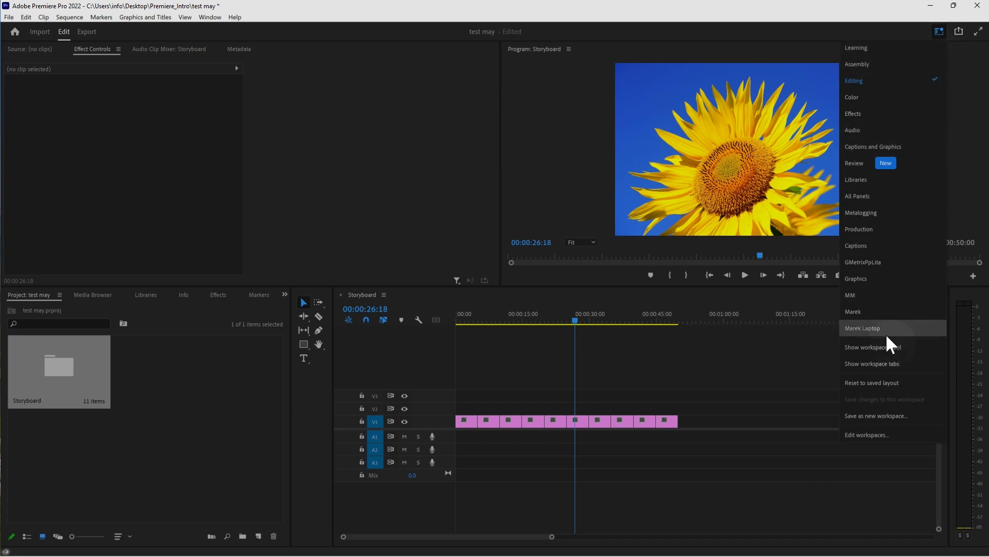
{"action": "left_click", "coordinate": [876, 363]}
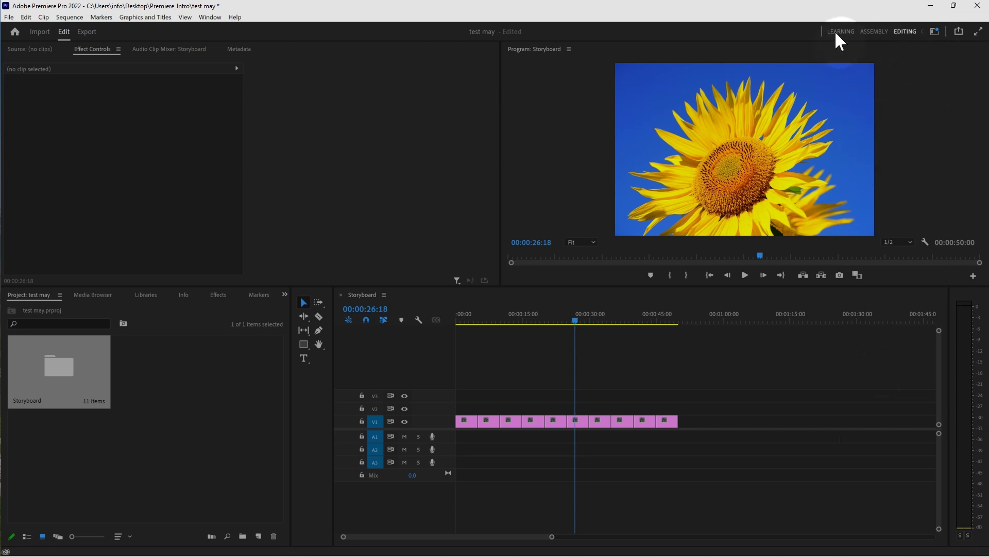
- Widen the workspace tab area so every tab from Learning through Libraries shows
{"action": "left_click_drag", "start_coordinate": [821, 31], "coordinate": [561, 28]}
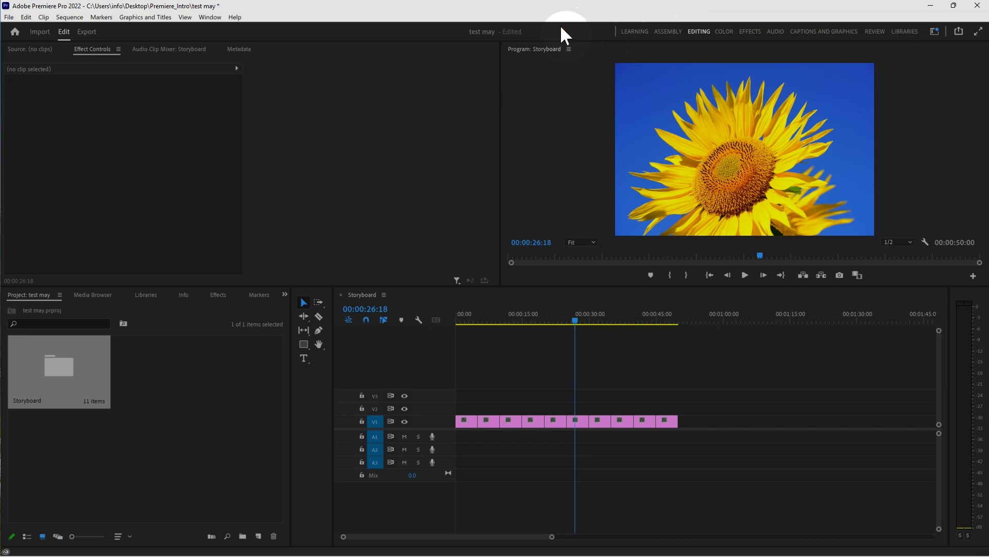
{"action": "left_click", "coordinate": [932, 31]}
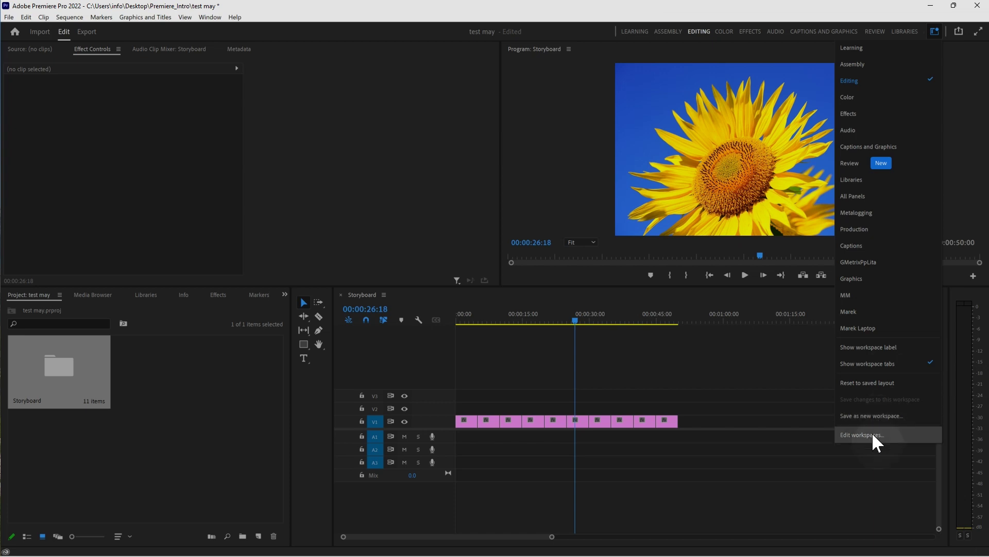
{"action": "left_click", "coordinate": [590, 104]}
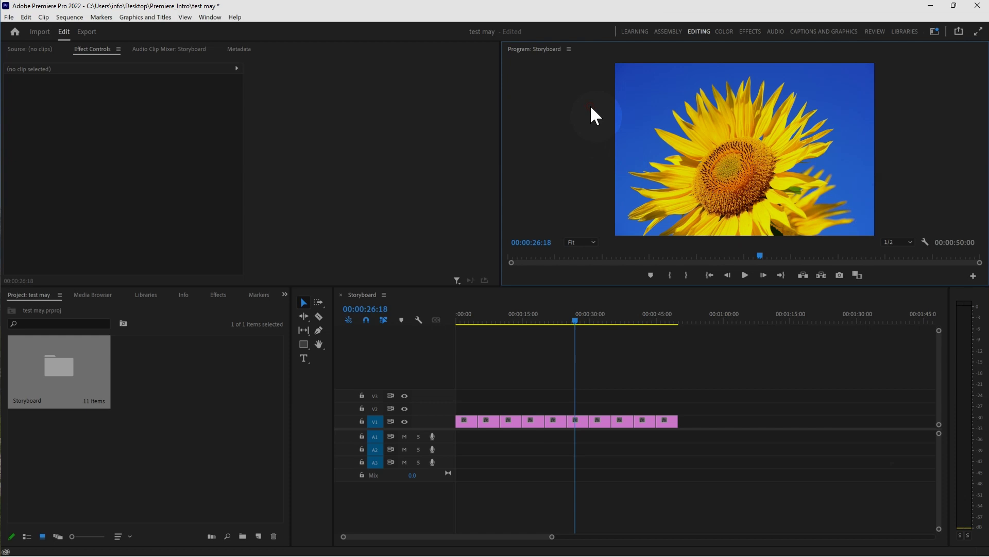
{"action": "left_click", "coordinate": [959, 33]}
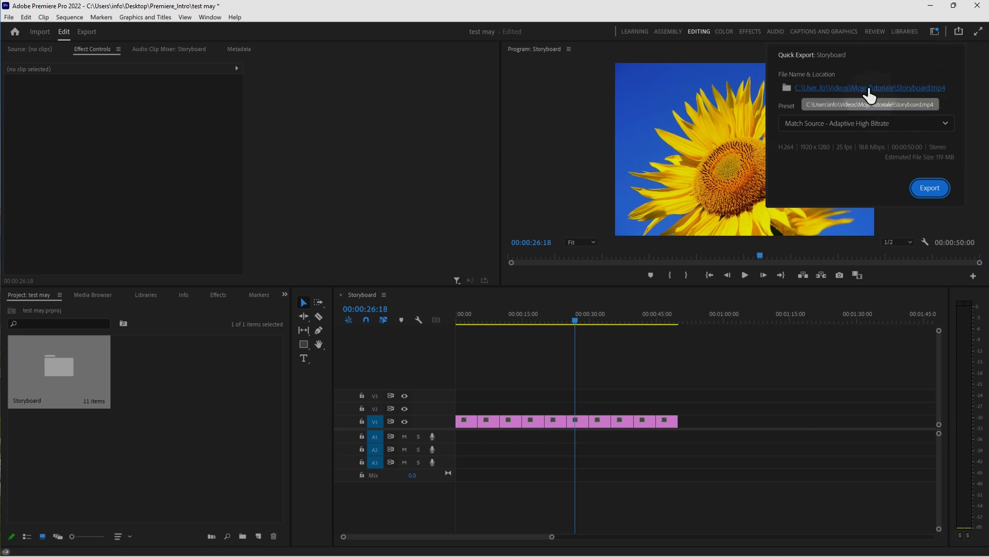
{"action": "left_click", "coordinate": [860, 125]}
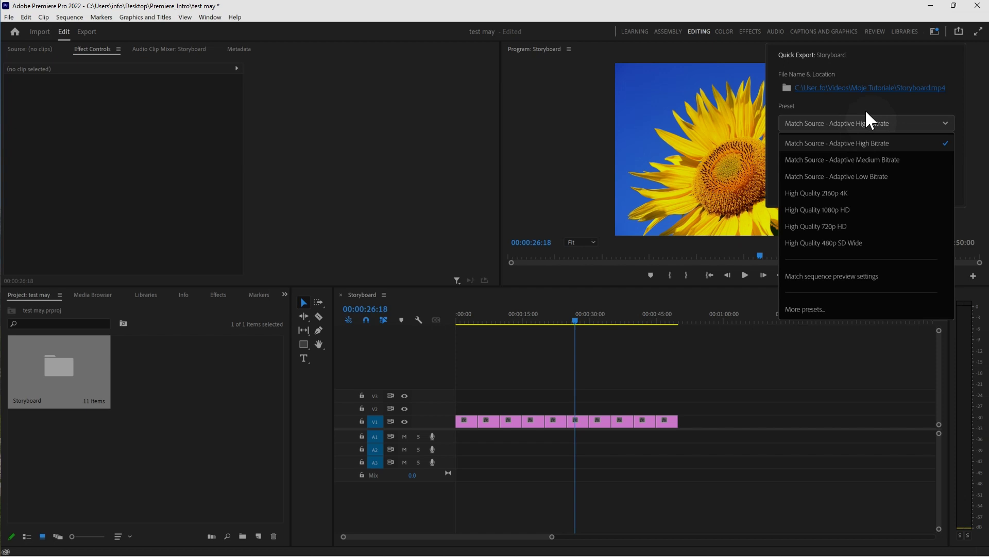
{"action": "left_click", "coordinate": [867, 108]}
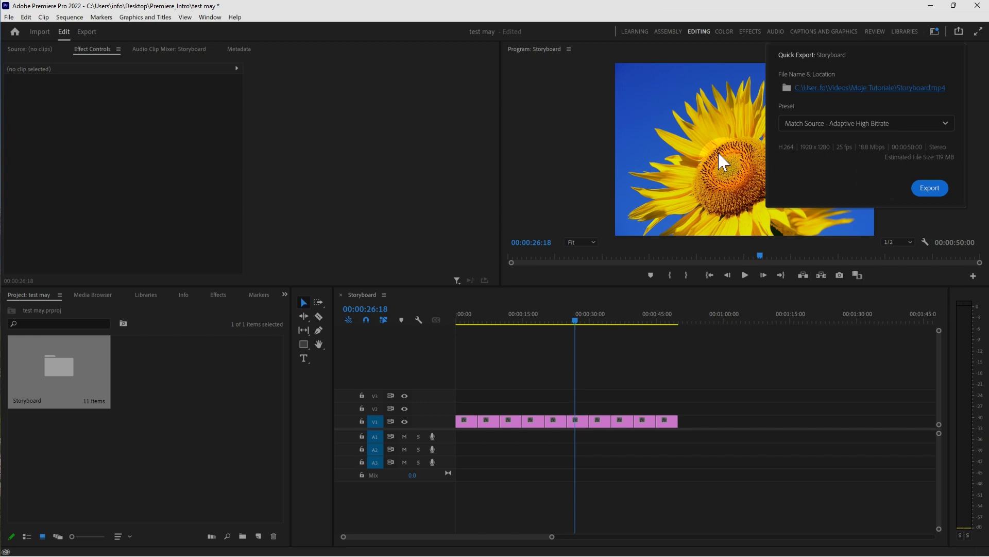
{"action": "left_click", "coordinate": [598, 148]}
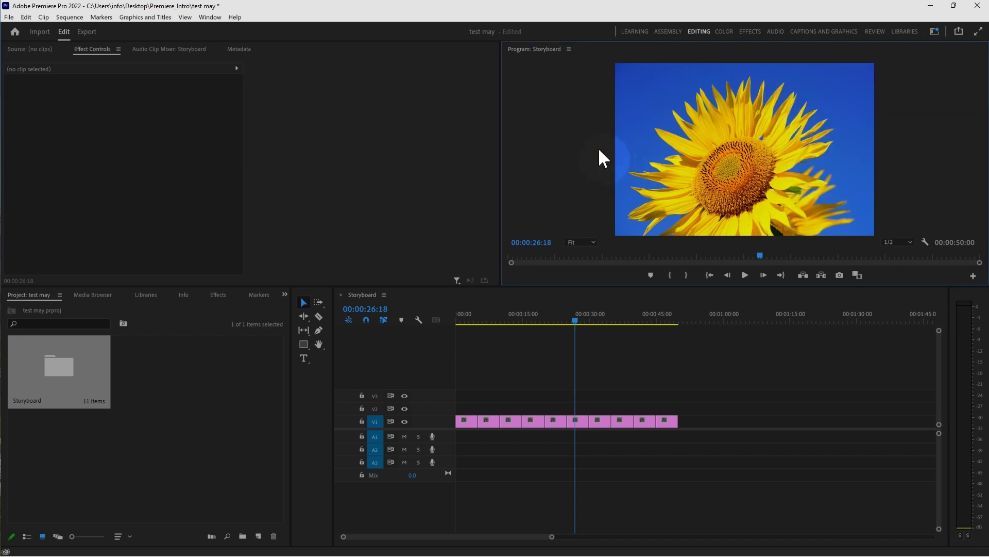
{"action": "left_click", "coordinate": [979, 37]}
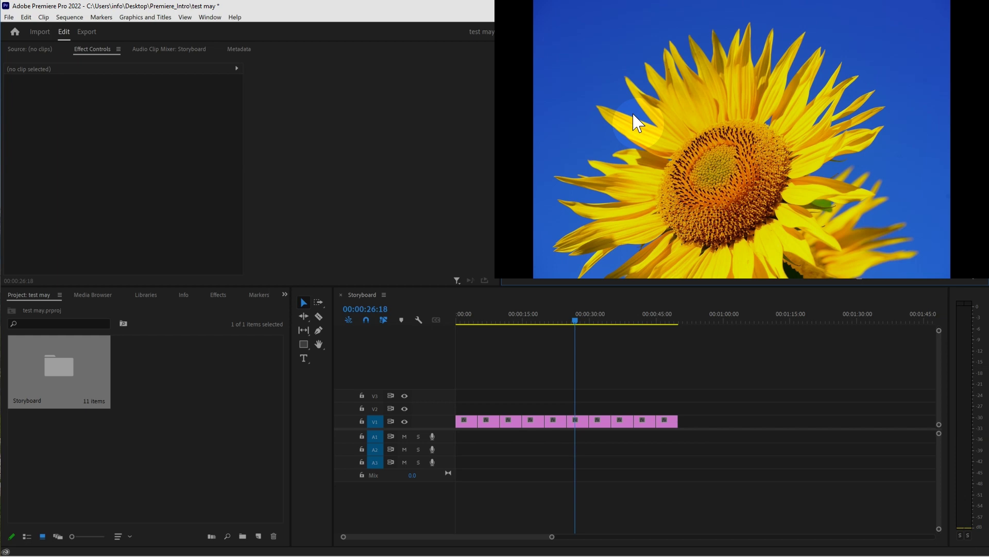
{"action": "left_click", "coordinate": [634, 114]}
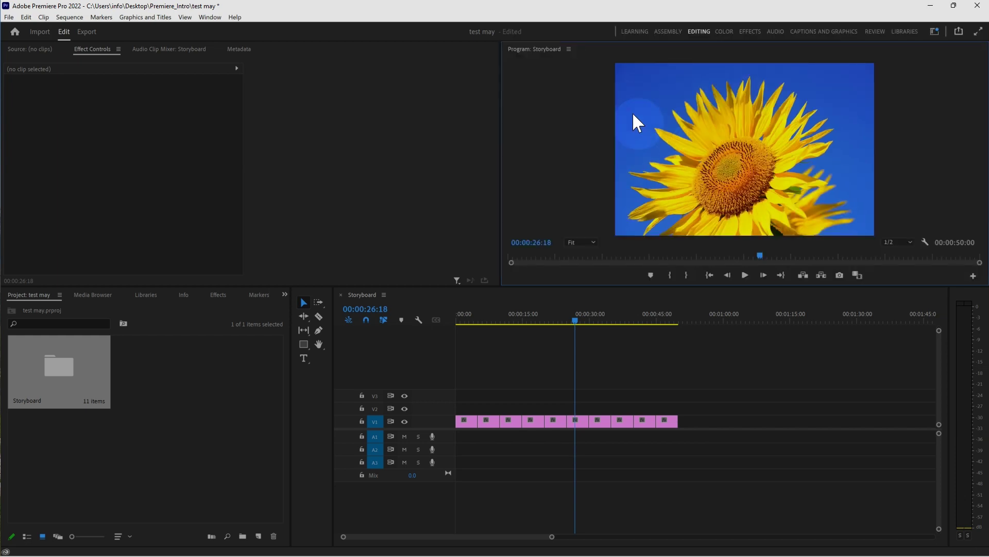